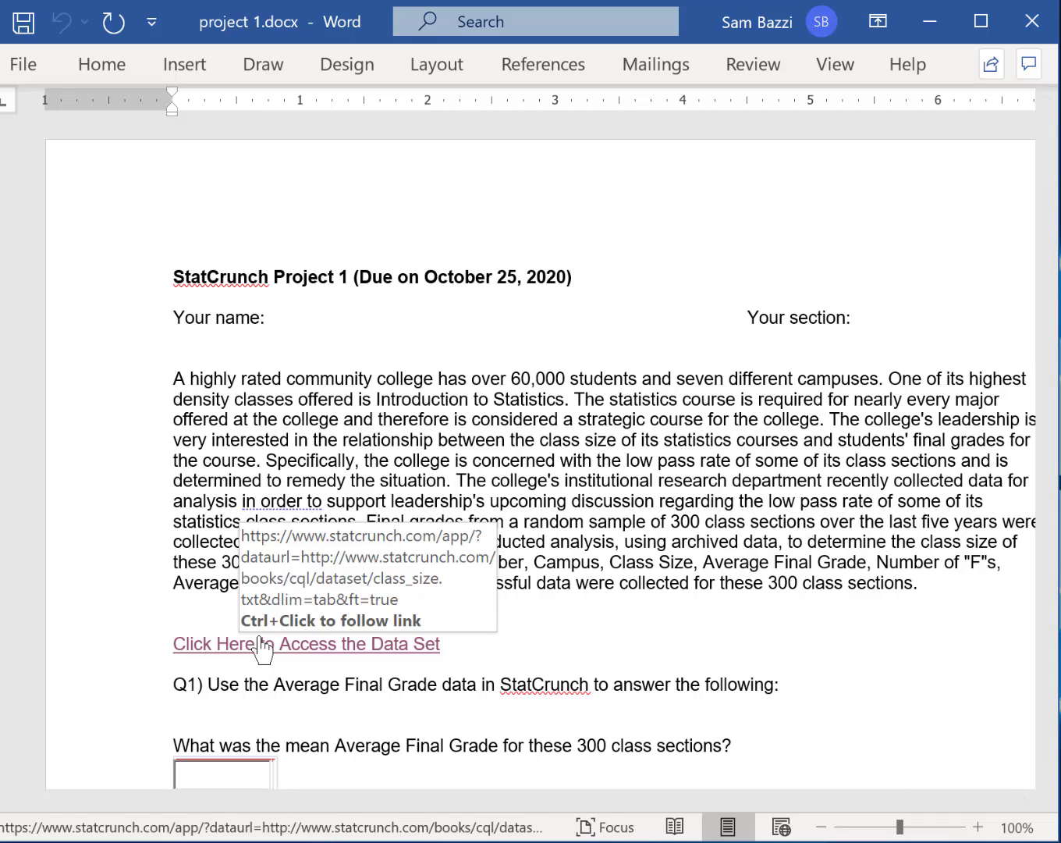
Open the data set linked in the project document and sign in to StatCrunch with the saved credentials
{"action": "left_click", "coordinate": [258, 645], "text": "ctrl"}
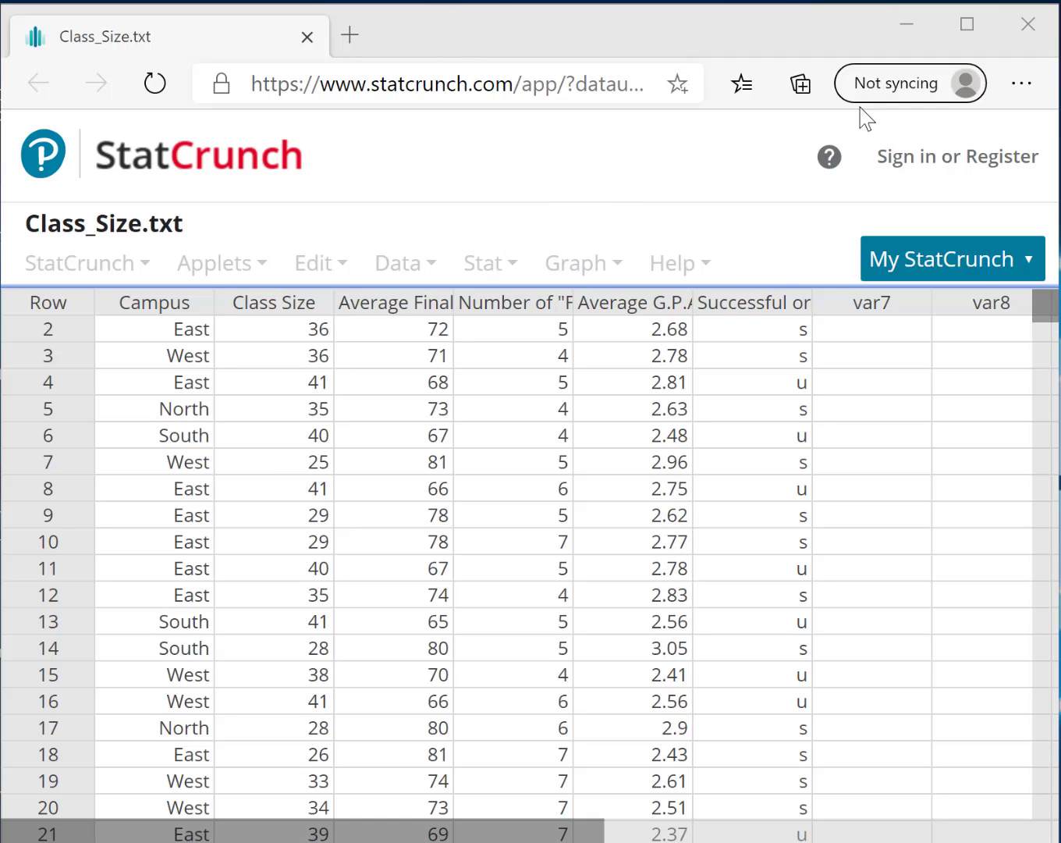
{"action": "left_click", "coordinate": [895, 164]}
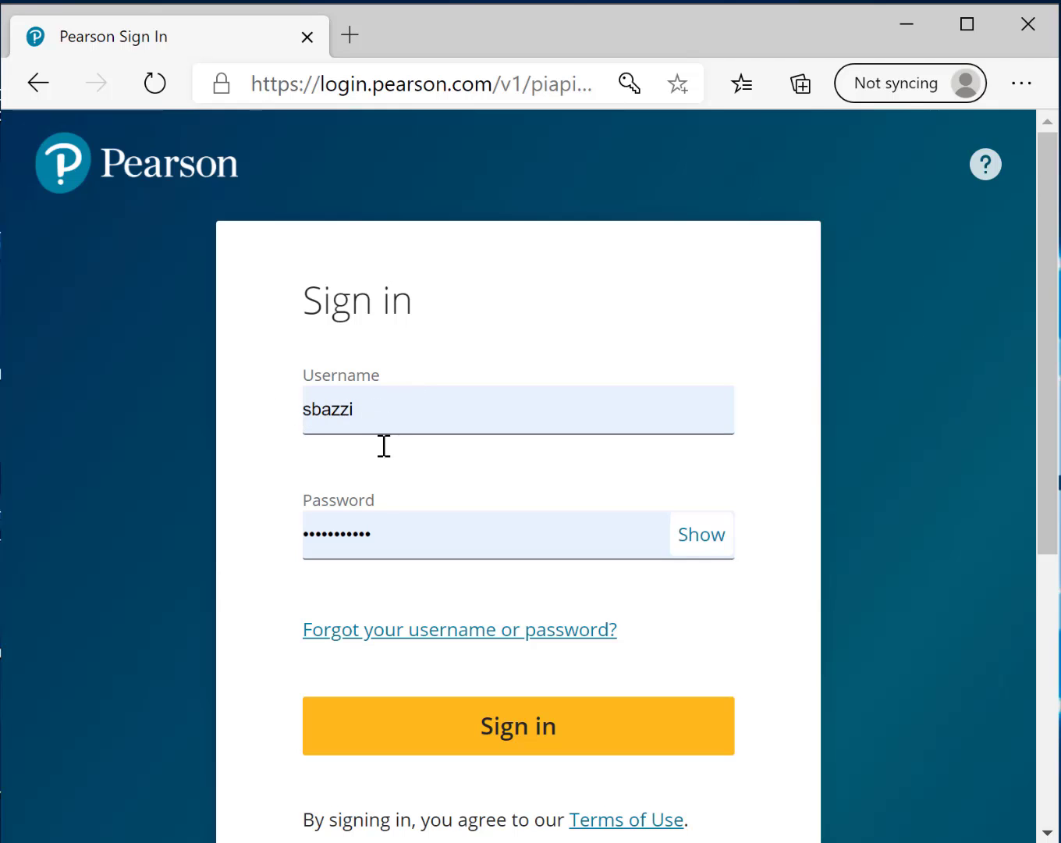
{"action": "left_click", "coordinate": [469, 734]}
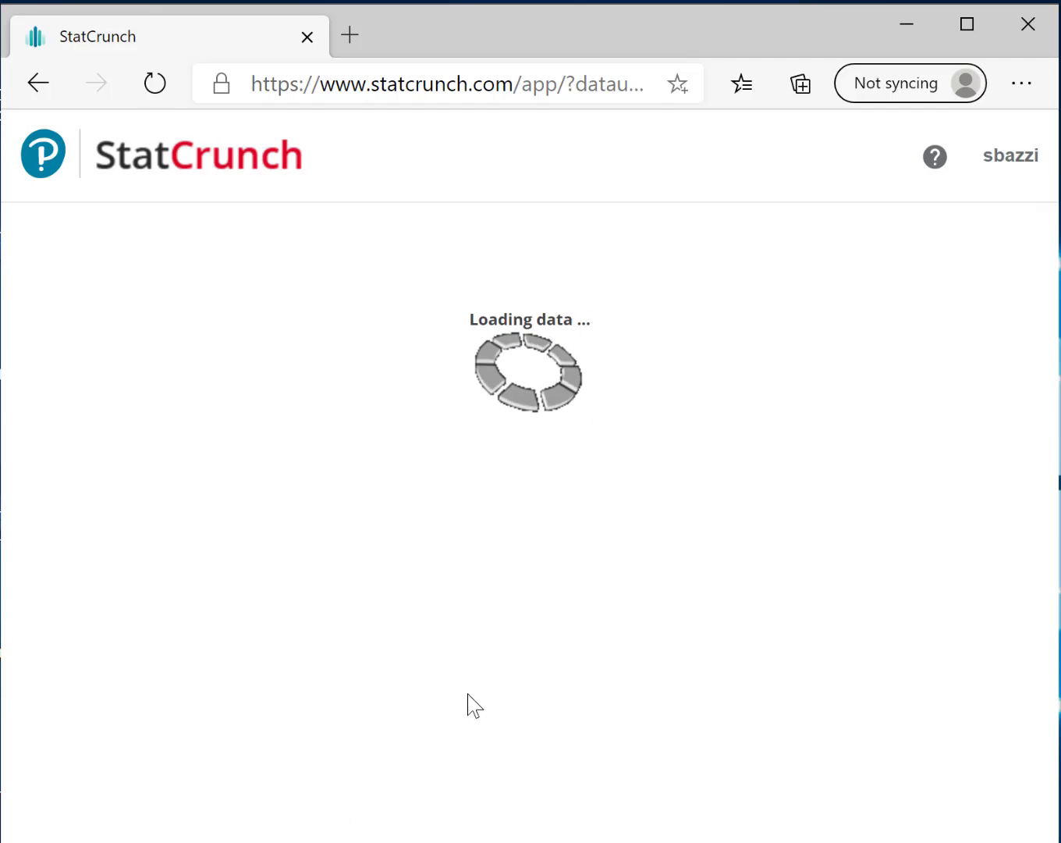
Compute column summary statistics for Class Size with the default set of statistics
{"action": "left_click", "coordinate": [503, 264]}
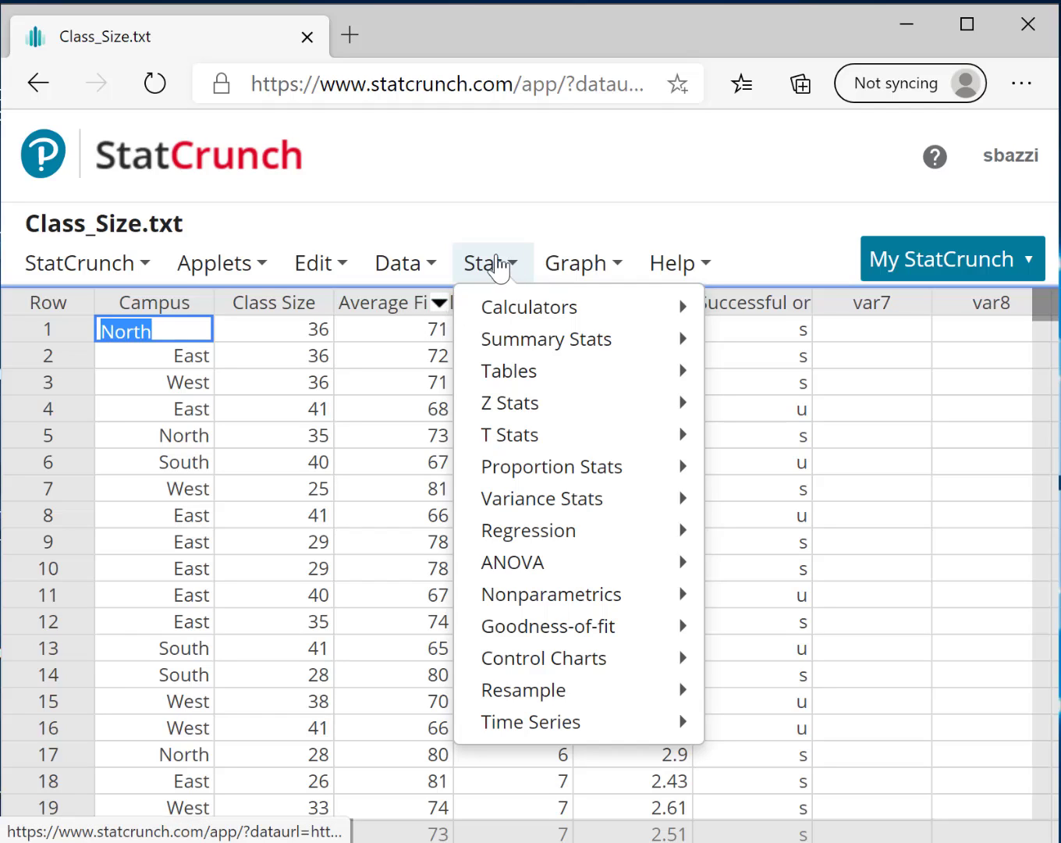
{"action": "mouse_move", "coordinate": [546, 350]}
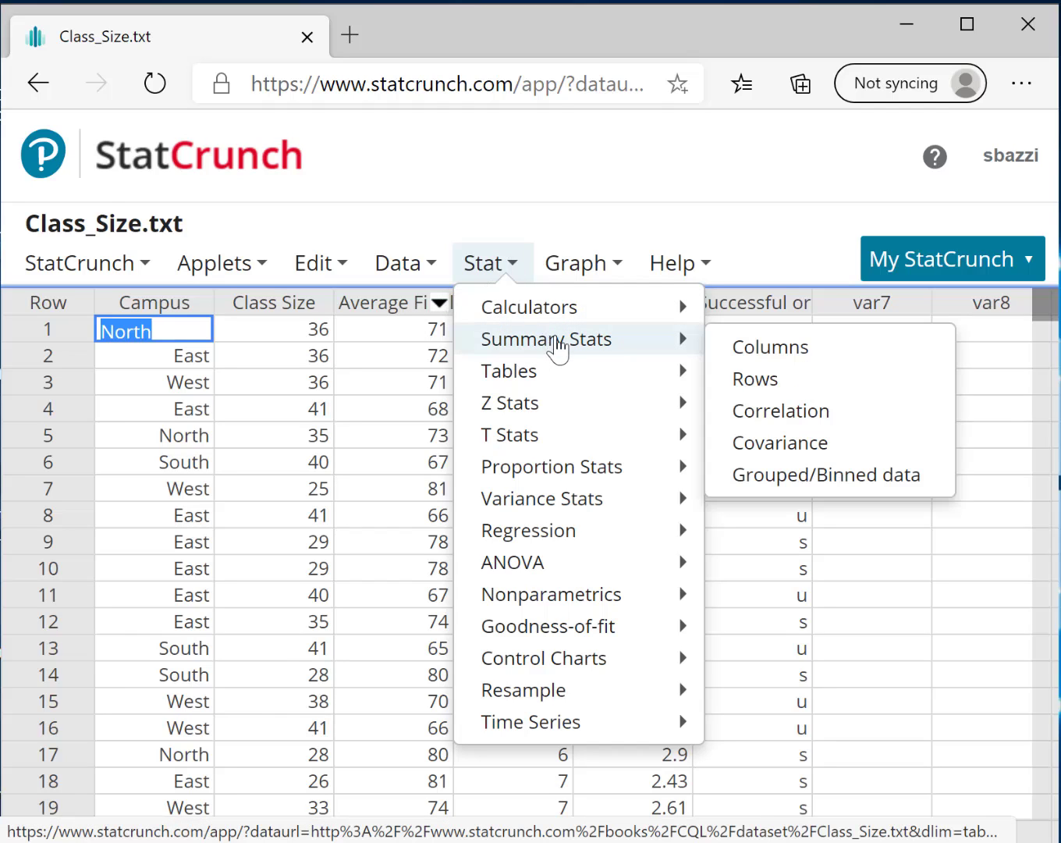
{"action": "left_click", "coordinate": [774, 355]}
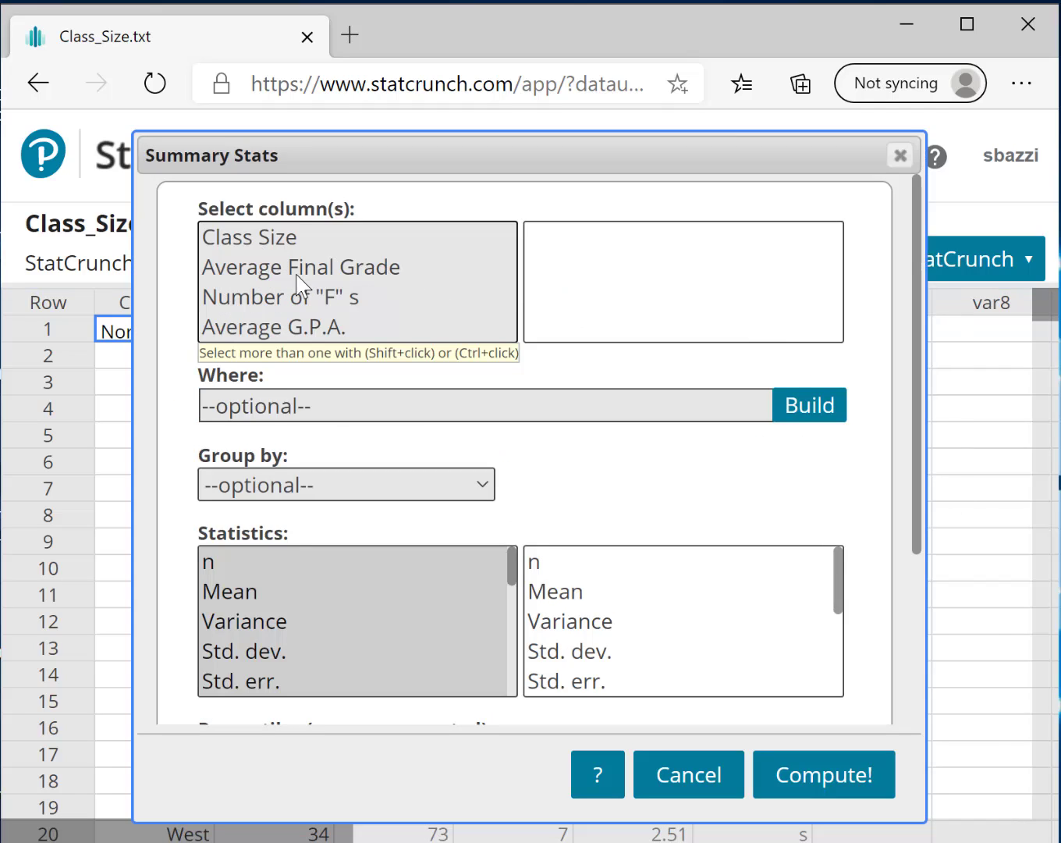
{"action": "left_click", "coordinate": [252, 246]}
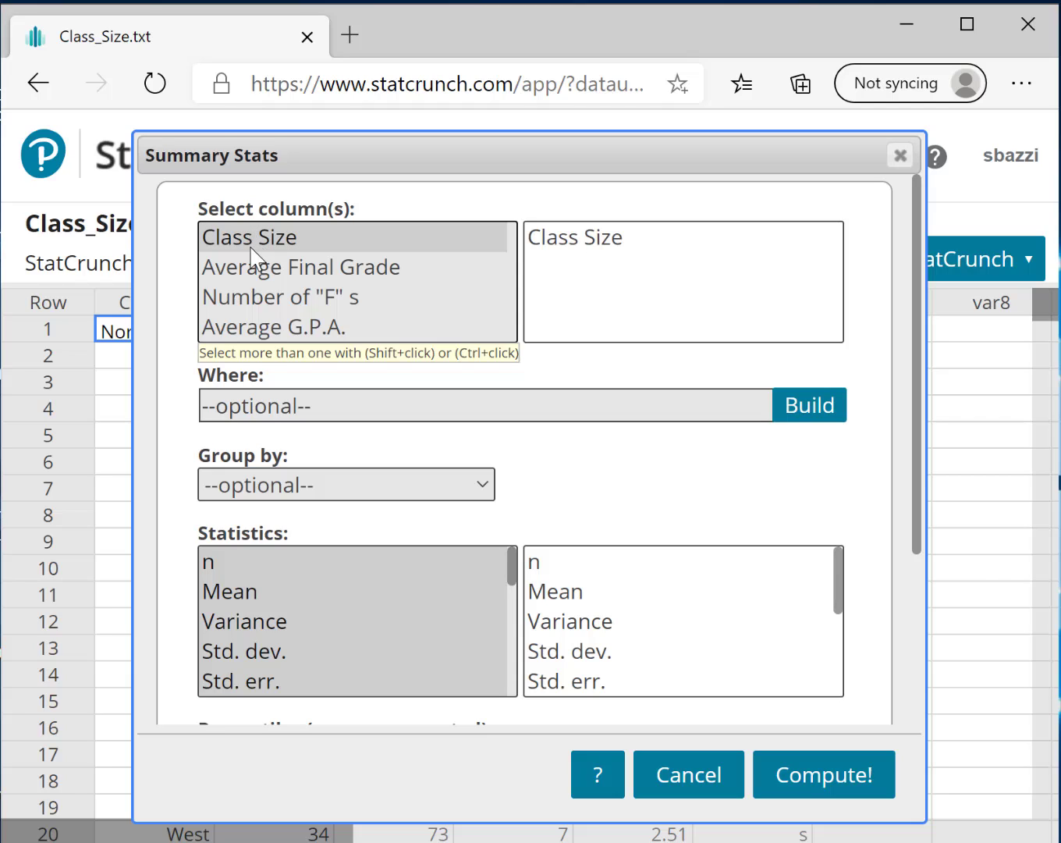
{"action": "left_click", "coordinate": [804, 780]}
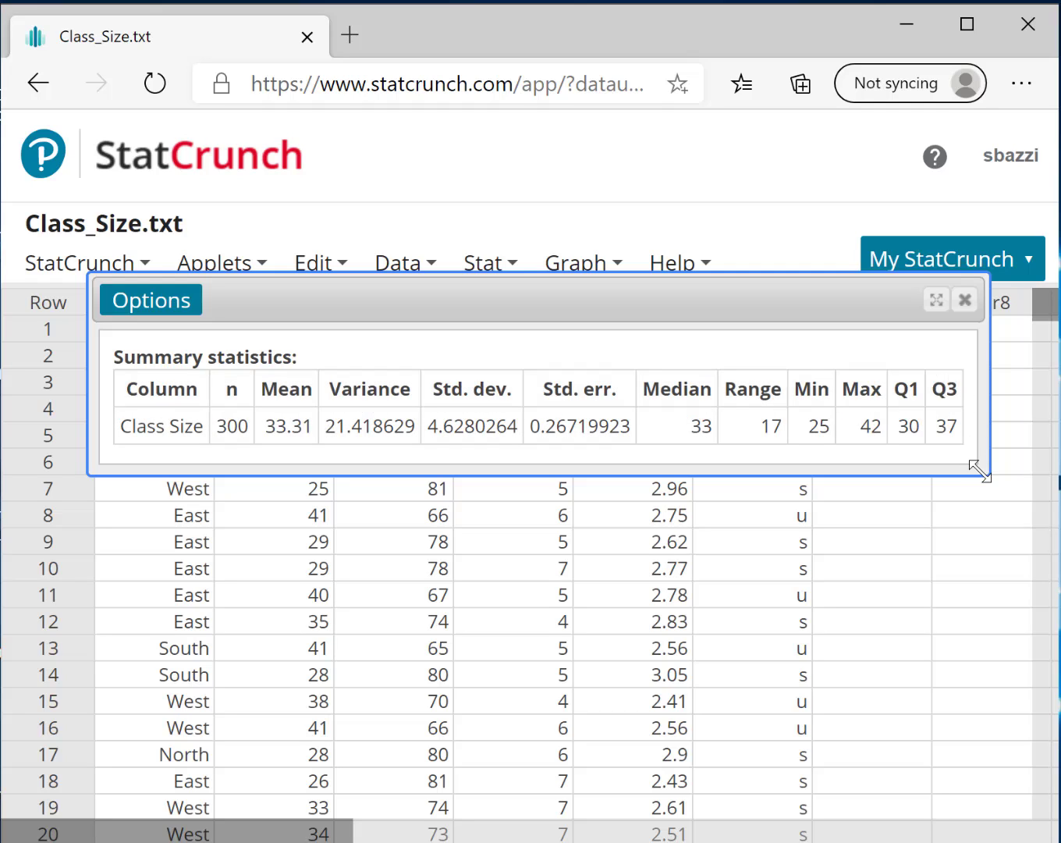
Select the whole summary statistics table in its enlarged results window and close the window
{"action": "left_click_drag", "start_coordinate": [979, 471], "coordinate": [1003, 528]}
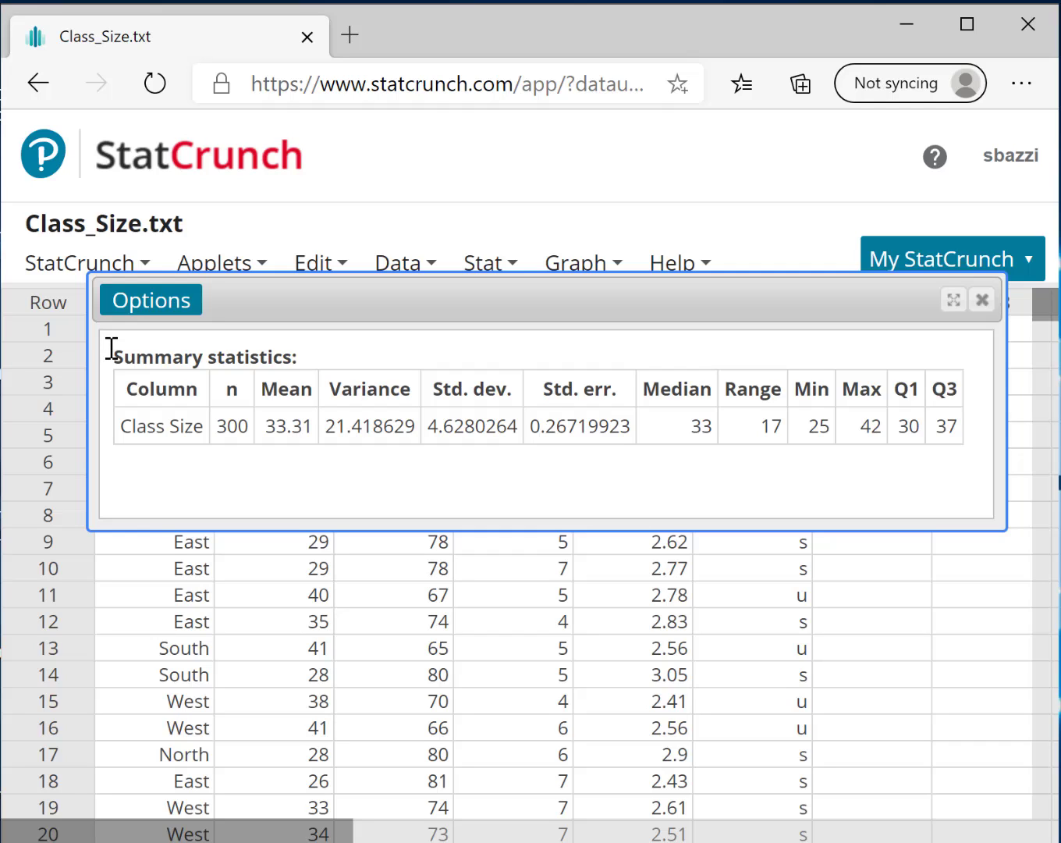
{"action": "left_click_drag", "start_coordinate": [113, 348], "coordinate": [958, 439]}
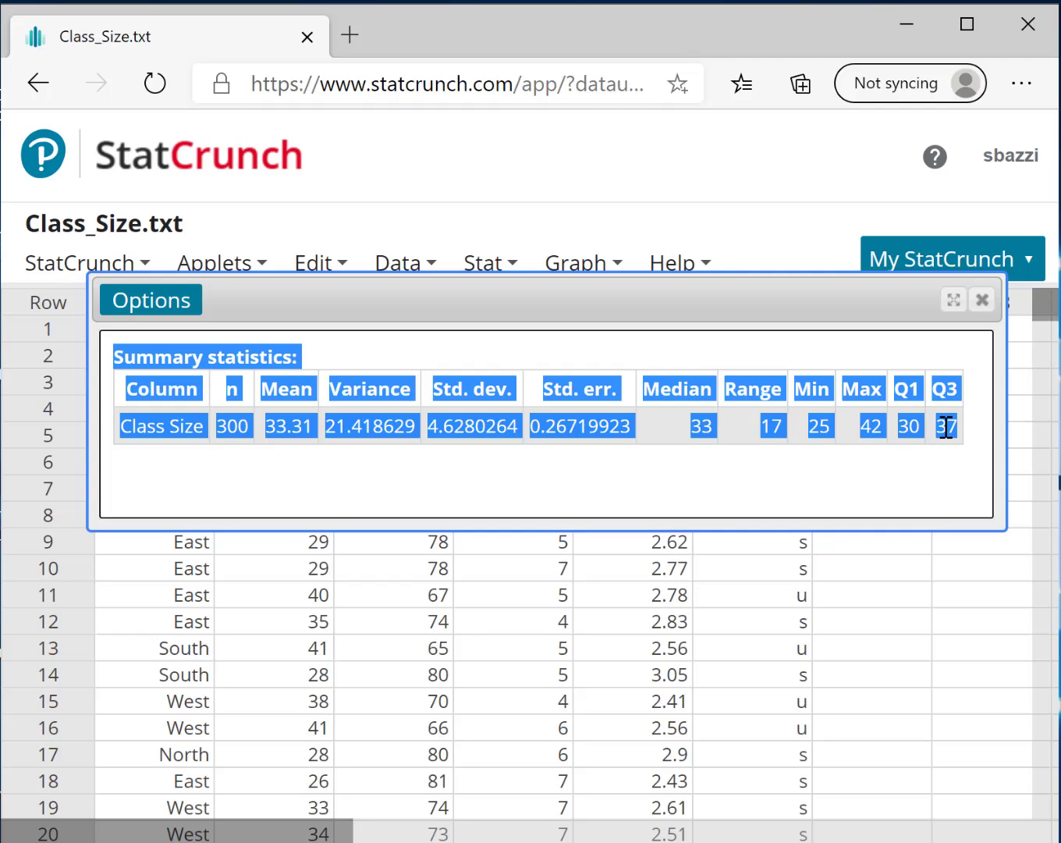
{"action": "left_click", "coordinate": [982, 302]}
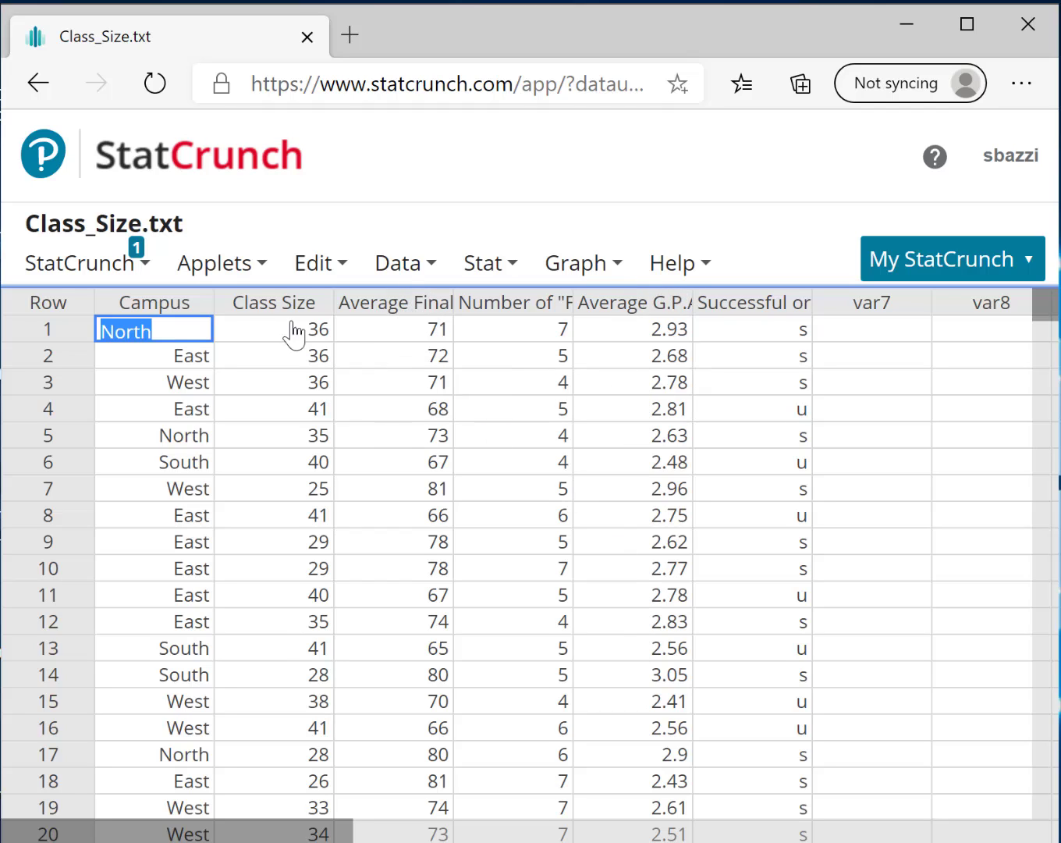
Start a Histogram with sliders applet using the Average G.P.A. column
{"action": "left_click", "coordinate": [232, 267]}
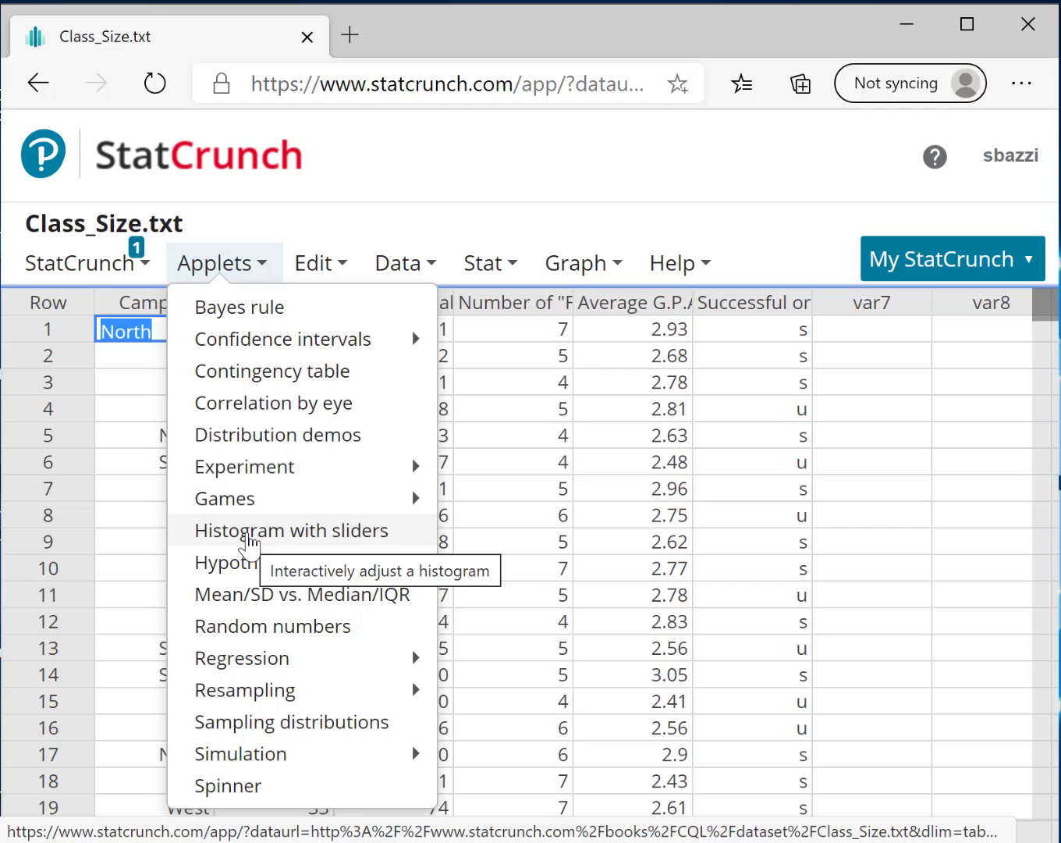
{"action": "left_click", "coordinate": [248, 533]}
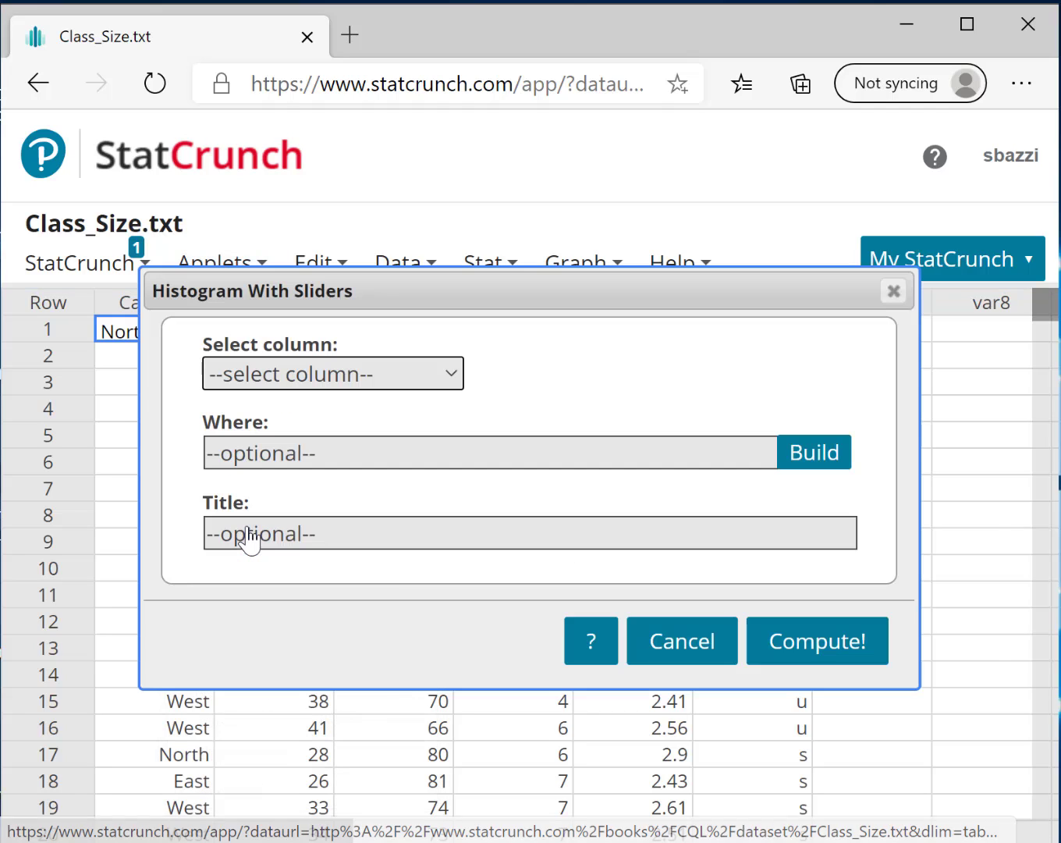
{"action": "left_click", "coordinate": [297, 381]}
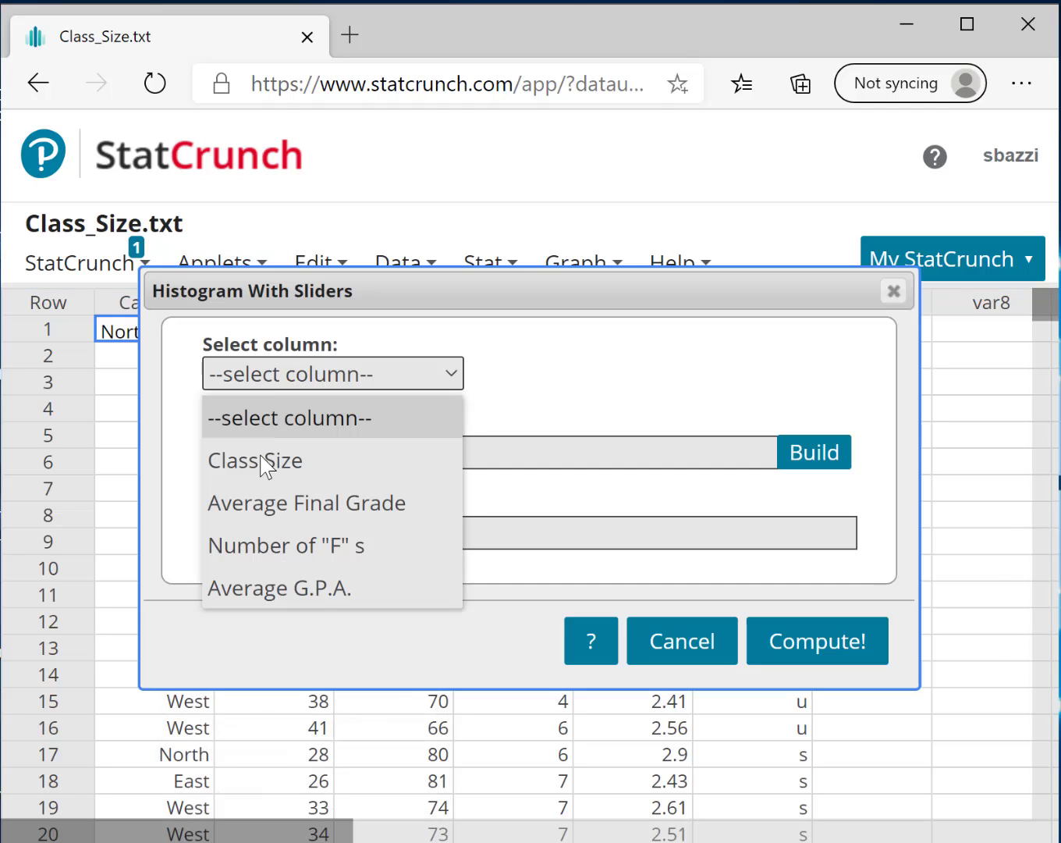
{"action": "left_click", "coordinate": [266, 585]}
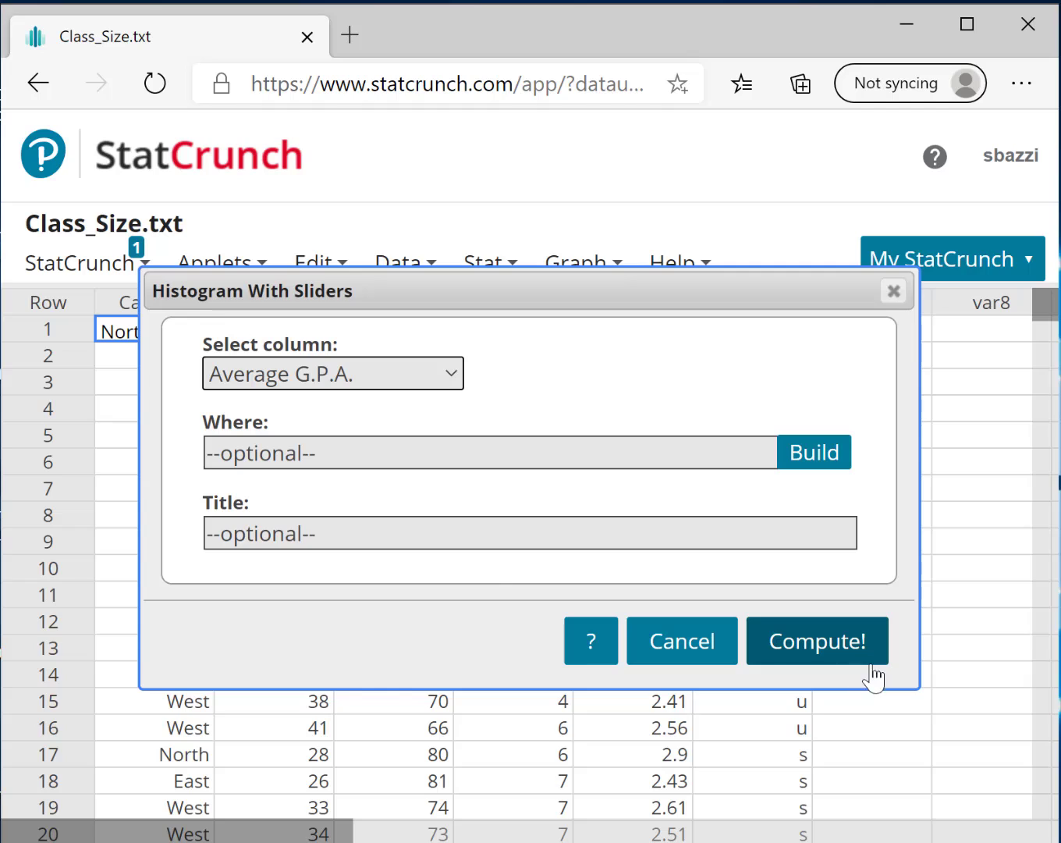
Title the histogram "Average GPA Histogram" and compute it
{"action": "left_click", "coordinate": [342, 528]}
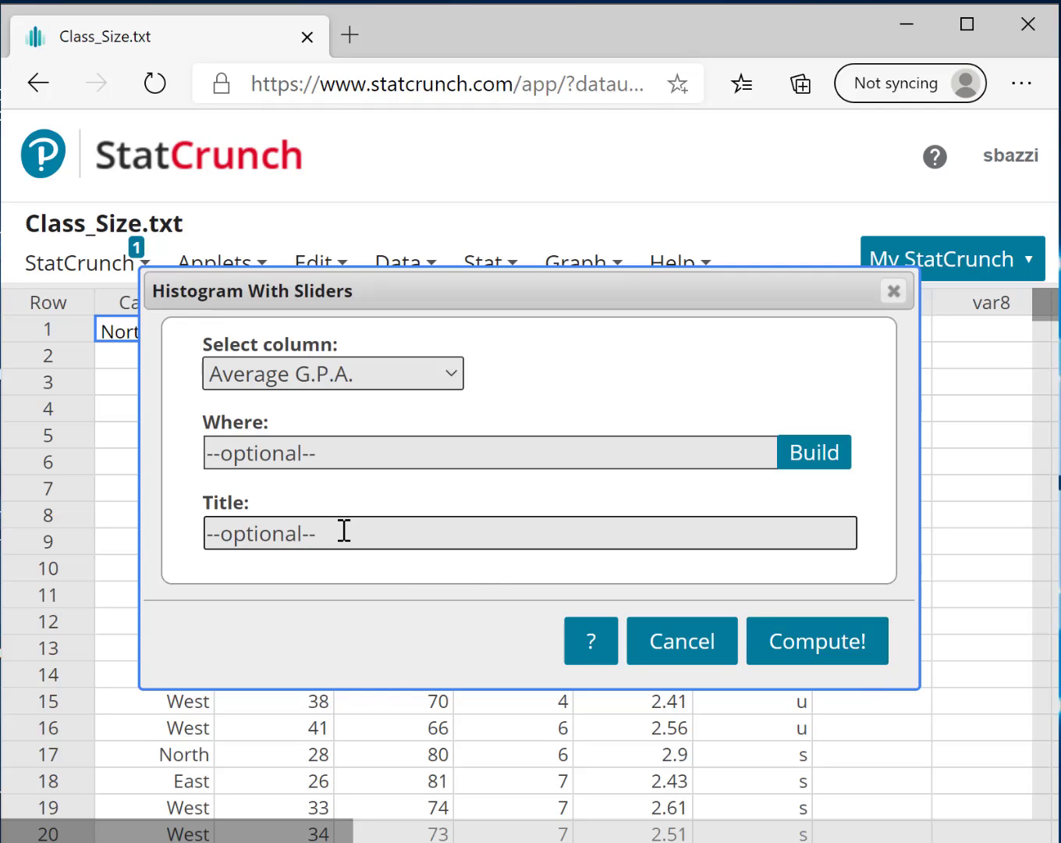
{"action": "type", "text": "Av"}
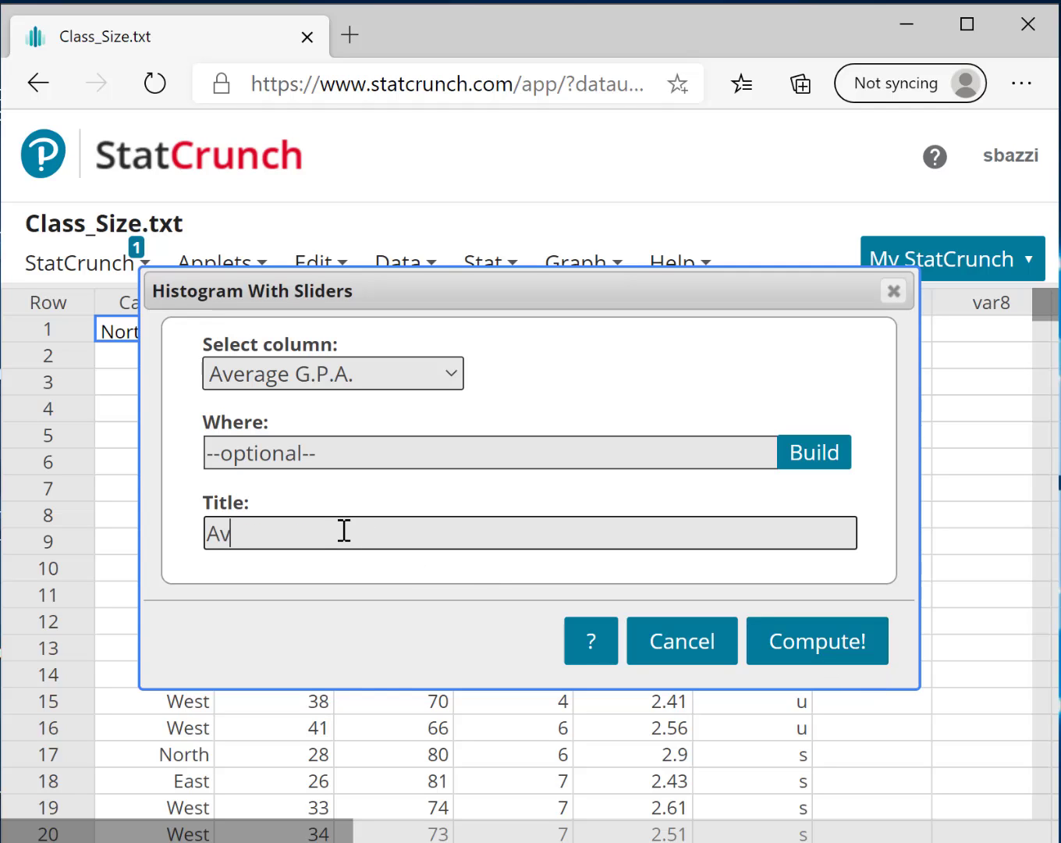
{"action": "type", "text": "erage G"}
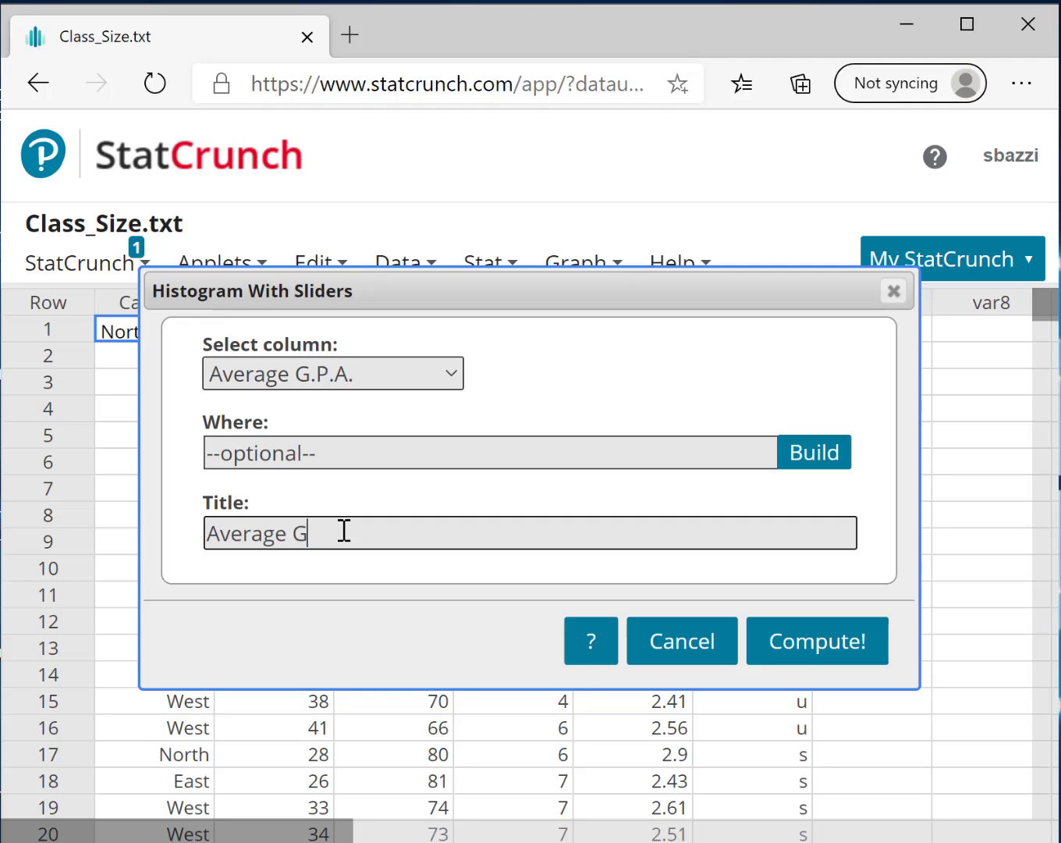
{"action": "type", "text": "PA Histogram"}
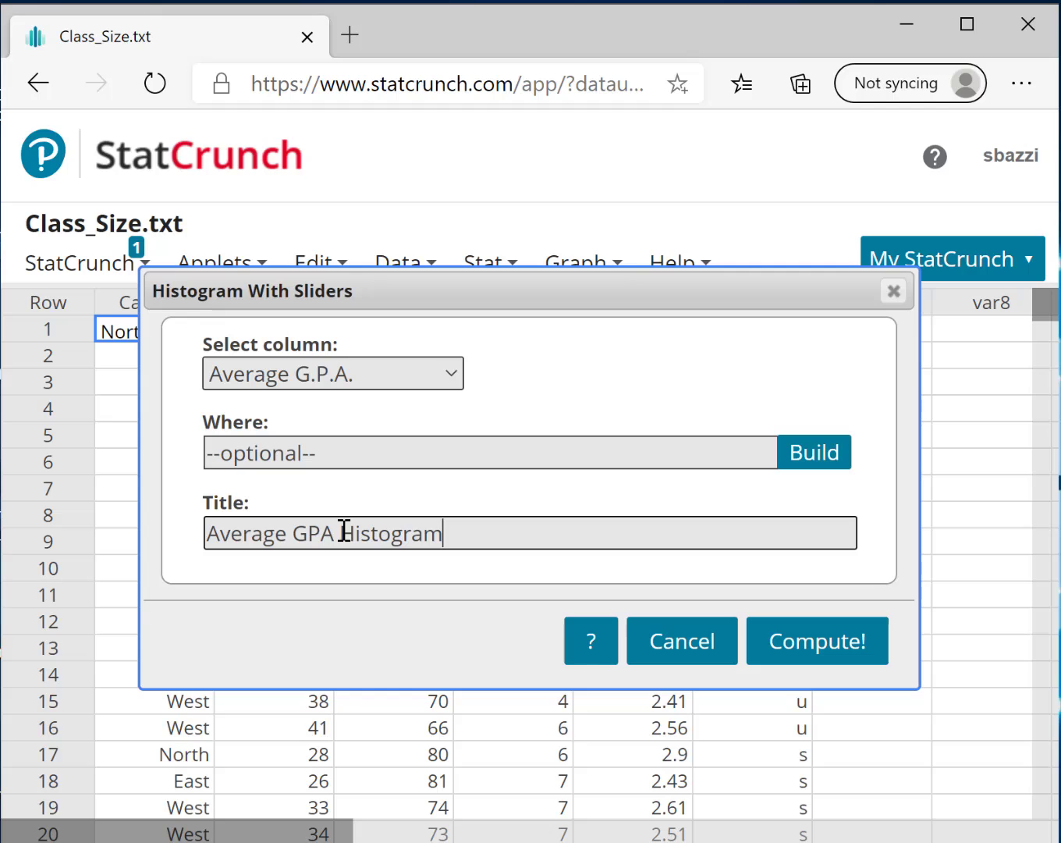
{"action": "left_click", "coordinate": [803, 651]}
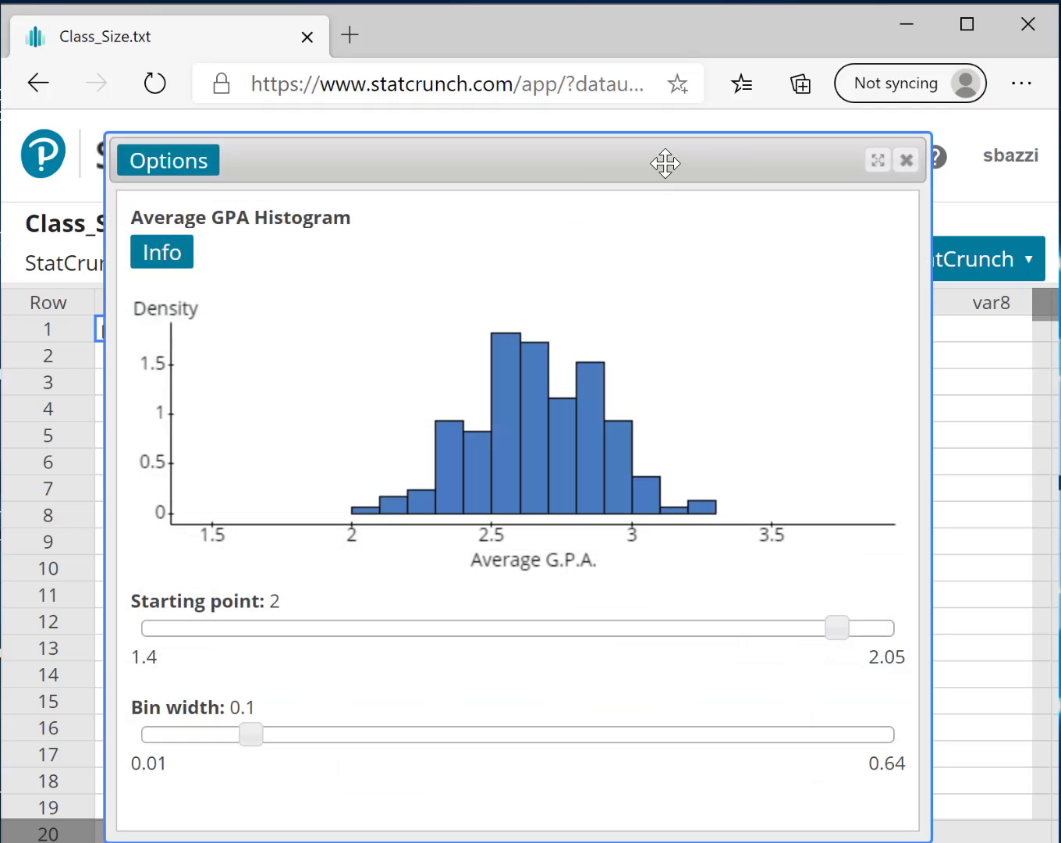
Set the histogram's bin width to 0.17 and starting point to 1.72, and close its window
{"action": "left_click_drag", "start_coordinate": [665, 163], "coordinate": [661, 141]}
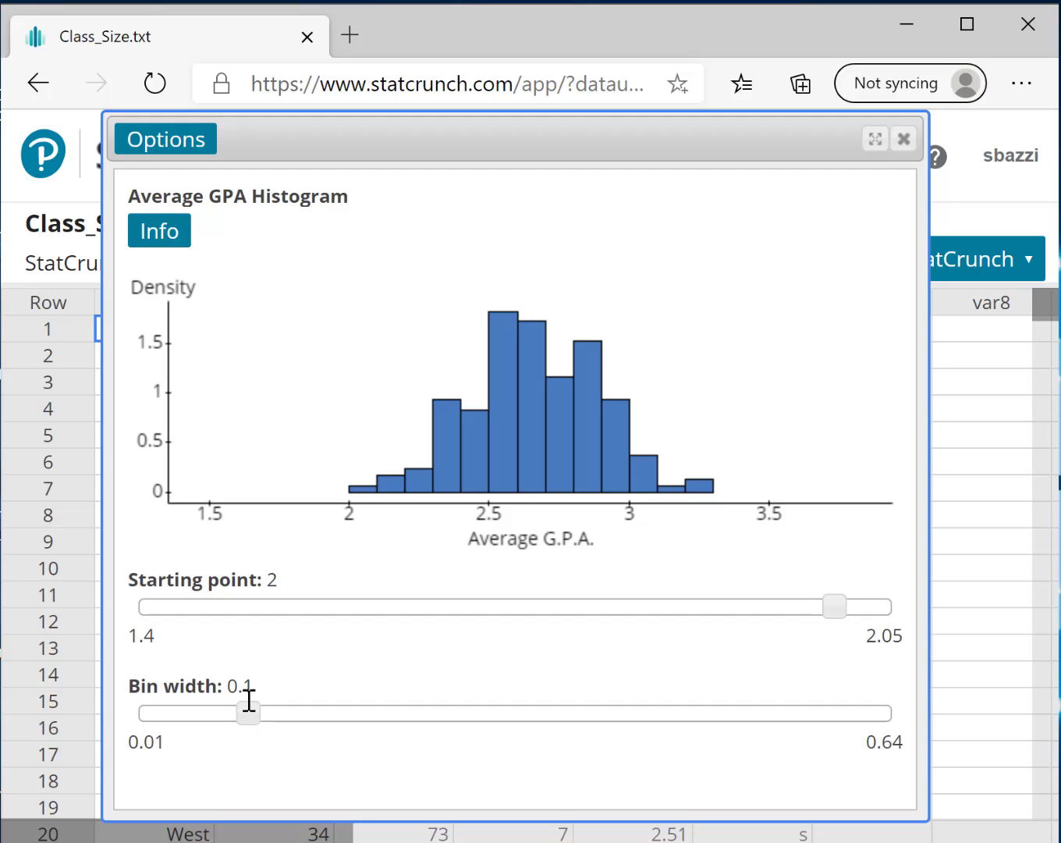
{"action": "left_click_drag", "start_coordinate": [246, 690], "coordinate": [240, 718]}
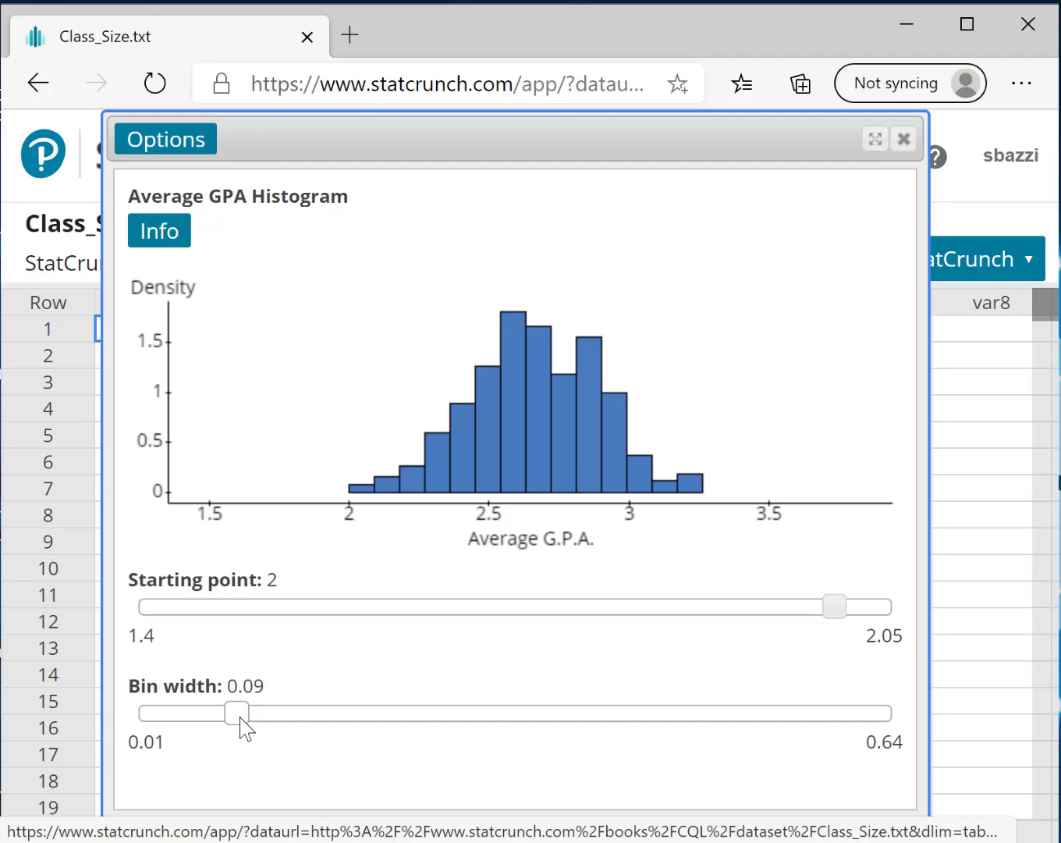
{"action": "left_click_drag", "start_coordinate": [239, 719], "coordinate": [334, 720]}
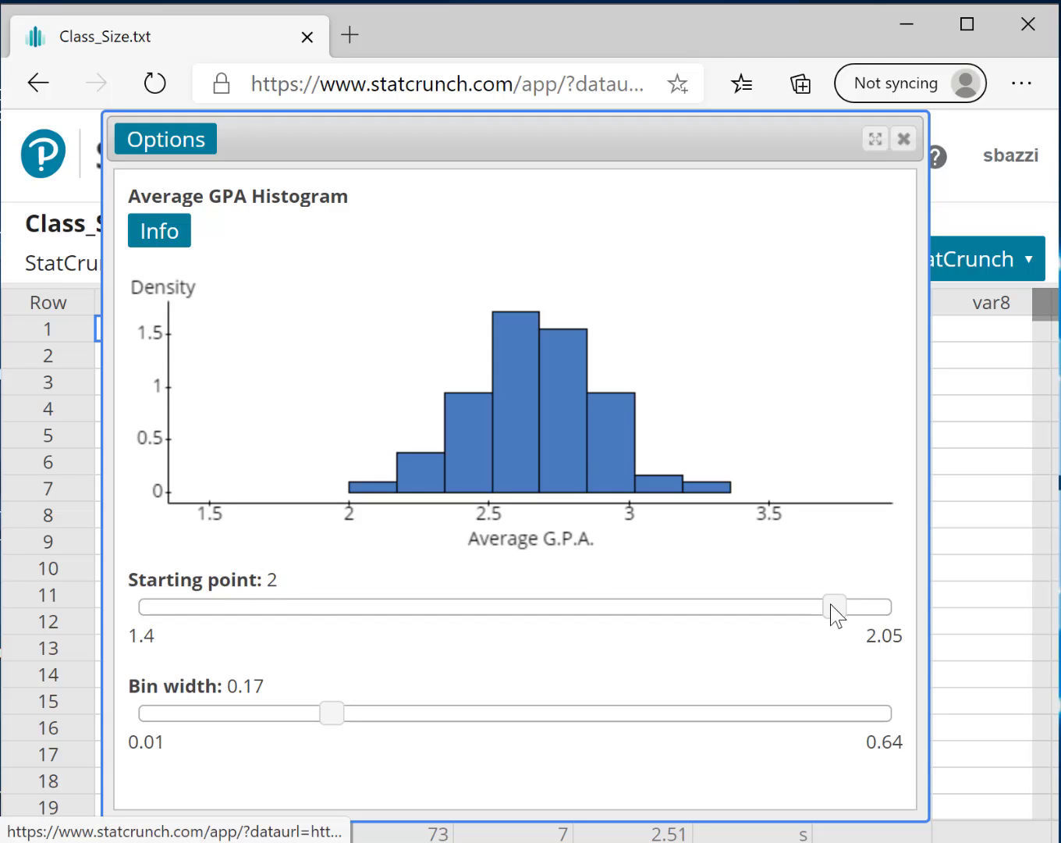
{"action": "left_click_drag", "start_coordinate": [836, 613], "coordinate": [511, 599]}
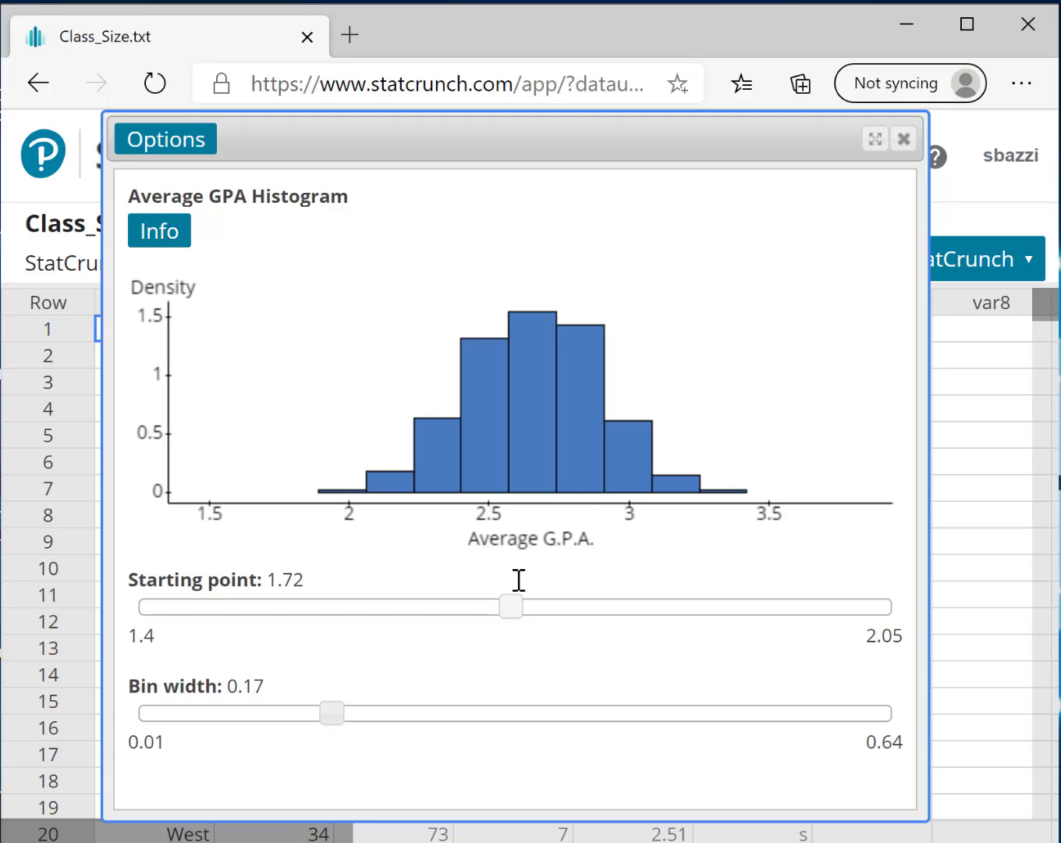
{"action": "left_click", "coordinate": [151, 151]}
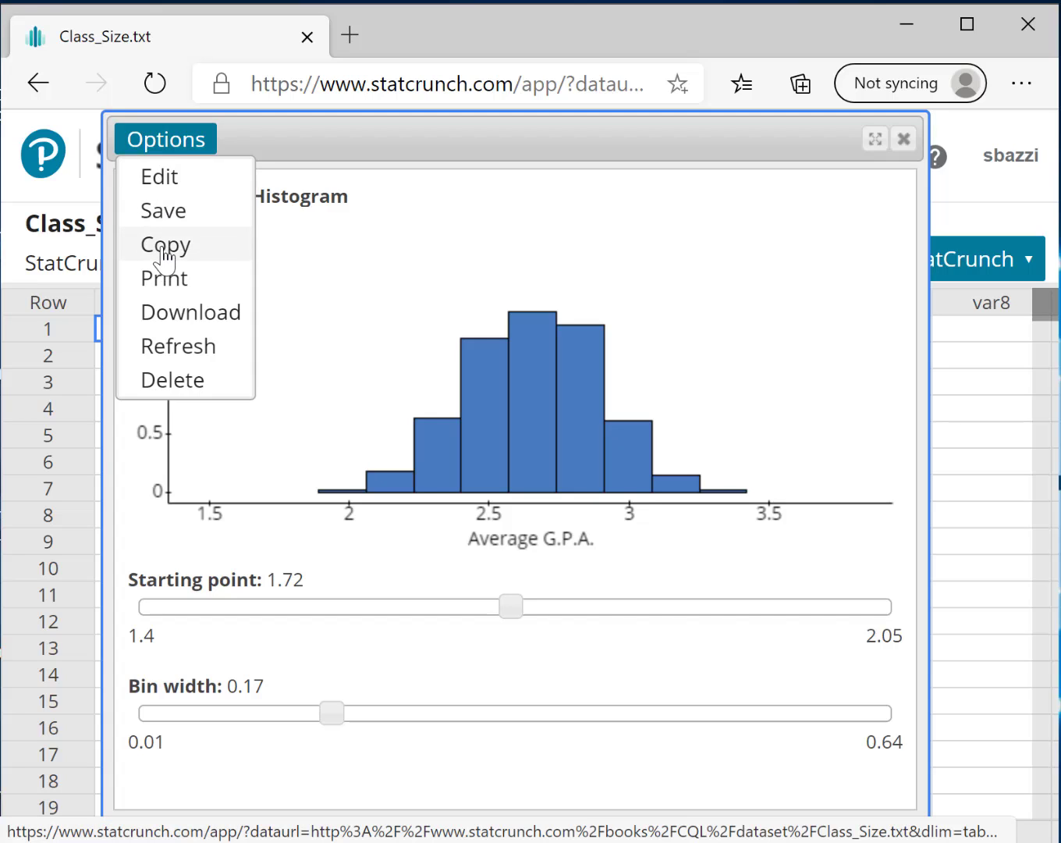
{"action": "left_click", "coordinate": [905, 141]}
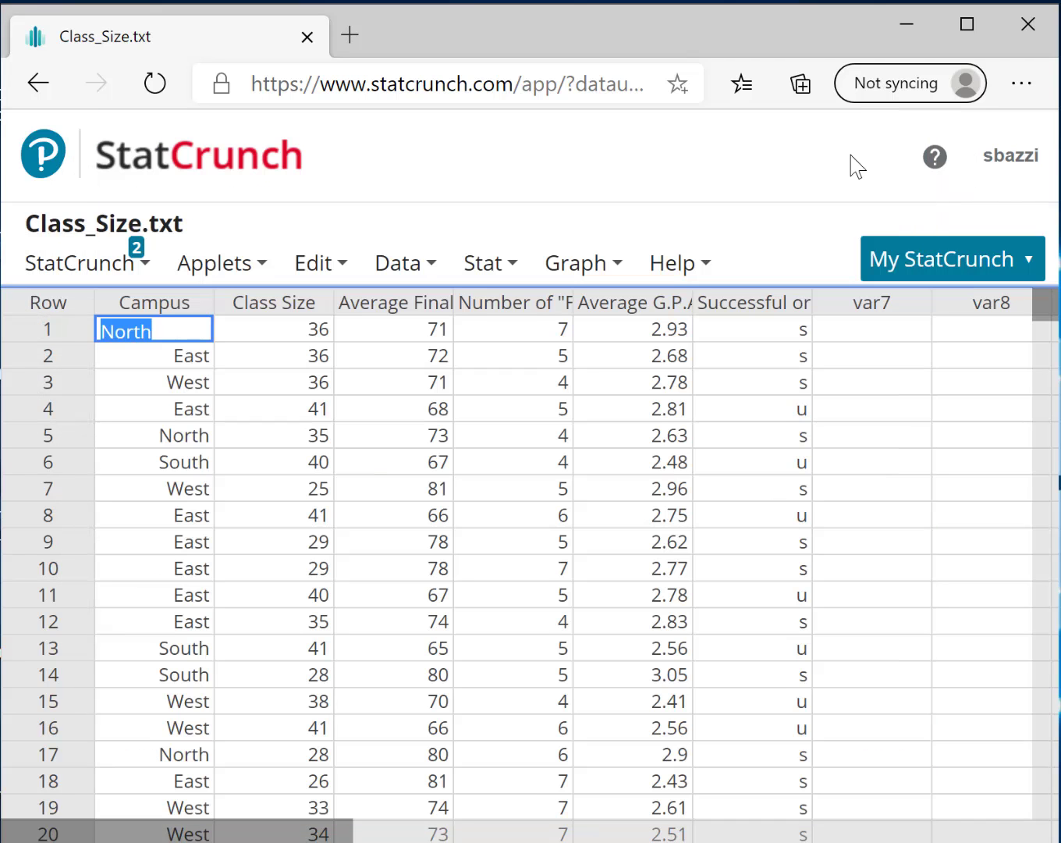
Create a boxplot of the Average G.P.A. column with the boxes drawn horizontally
{"action": "left_click", "coordinate": [452, 266]}
{"action": "left_click", "coordinate": [478, 266]}
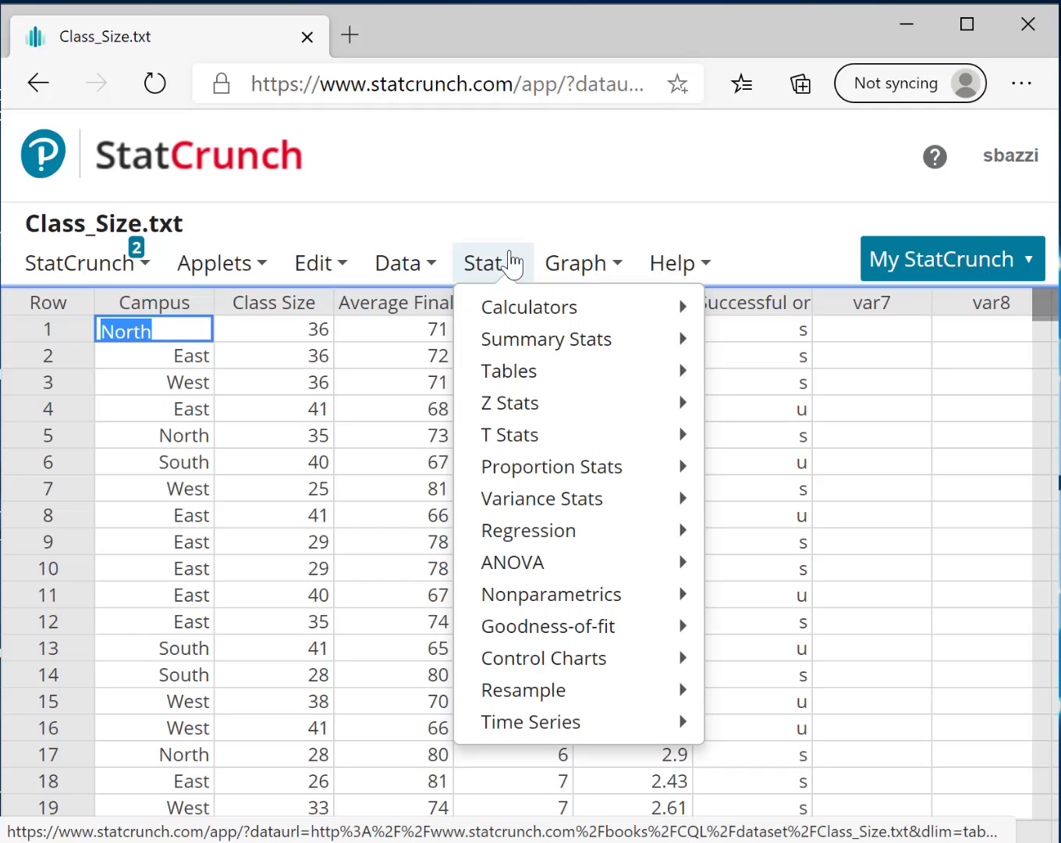
{"action": "left_click", "coordinate": [602, 265]}
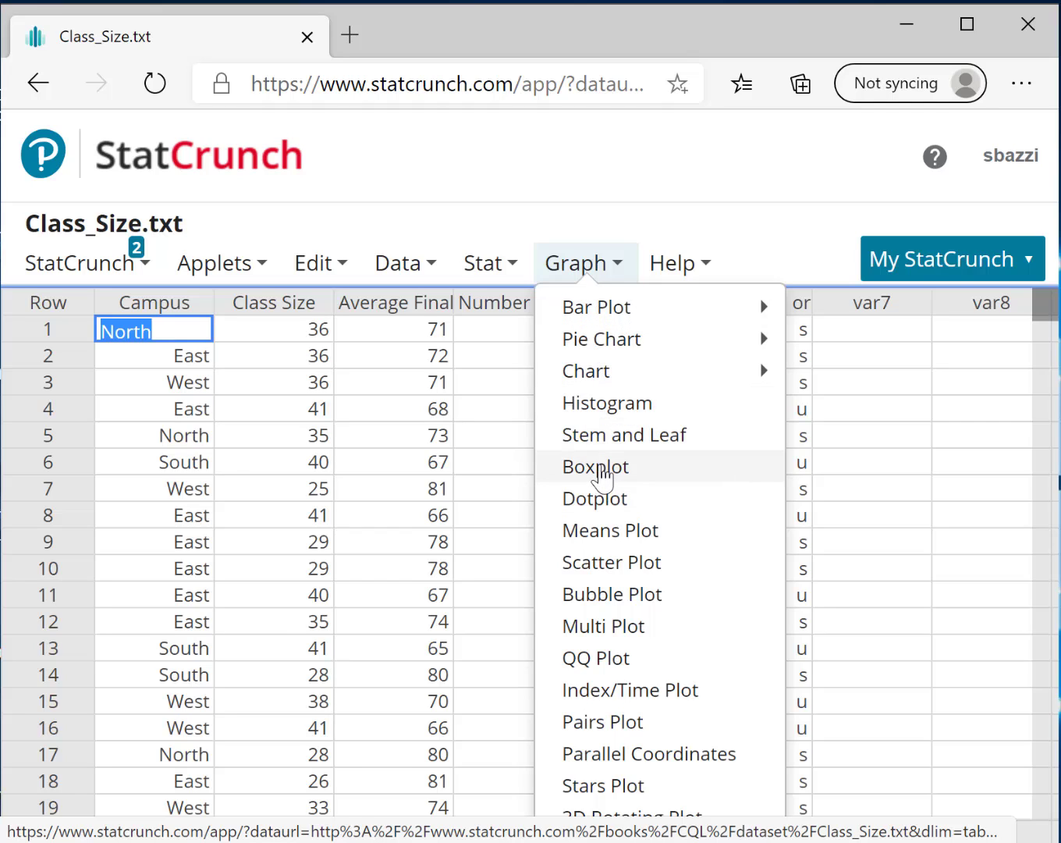
{"action": "left_click", "coordinate": [601, 470]}
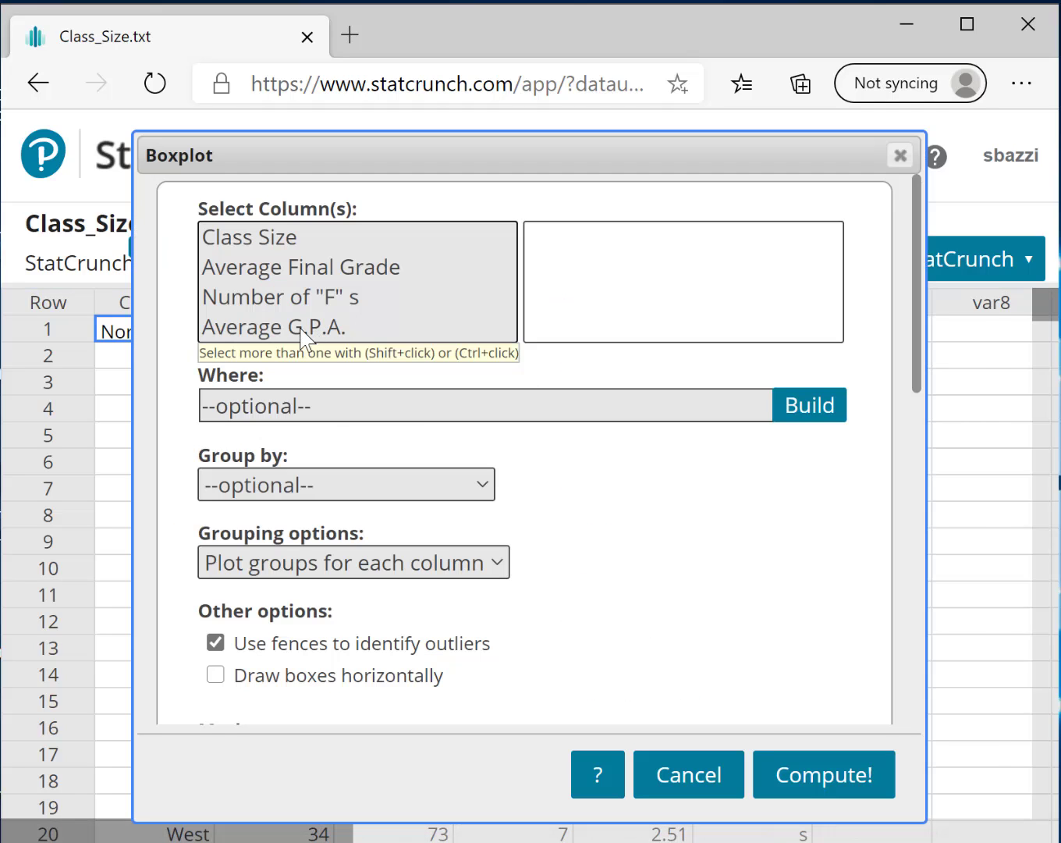
{"action": "left_click", "coordinate": [290, 325]}
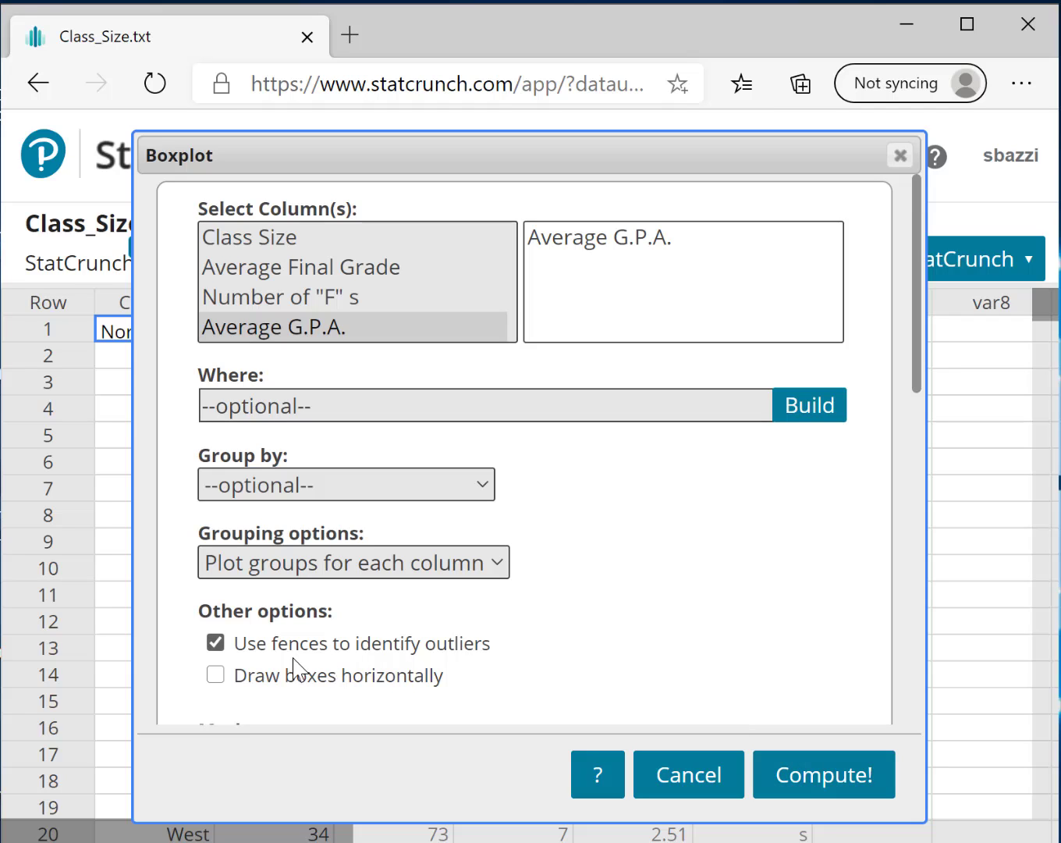
{"action": "left_click", "coordinate": [215, 674]}
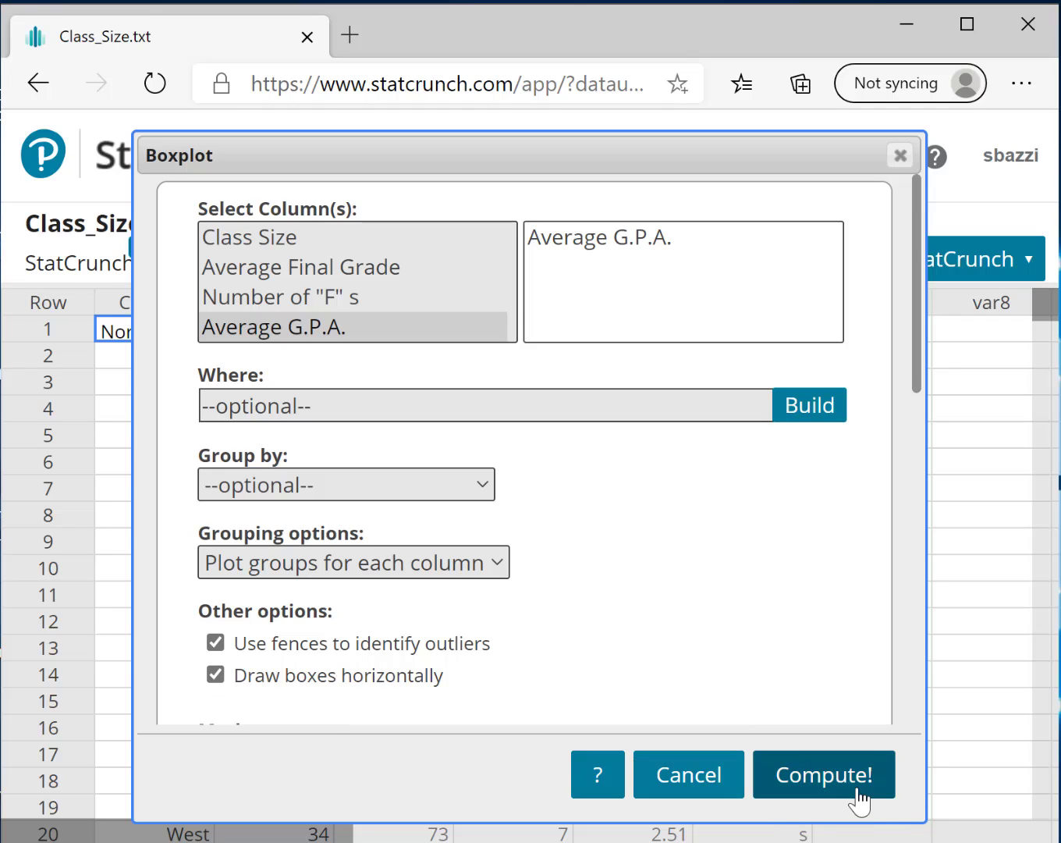
{"action": "left_click", "coordinate": [821, 789]}
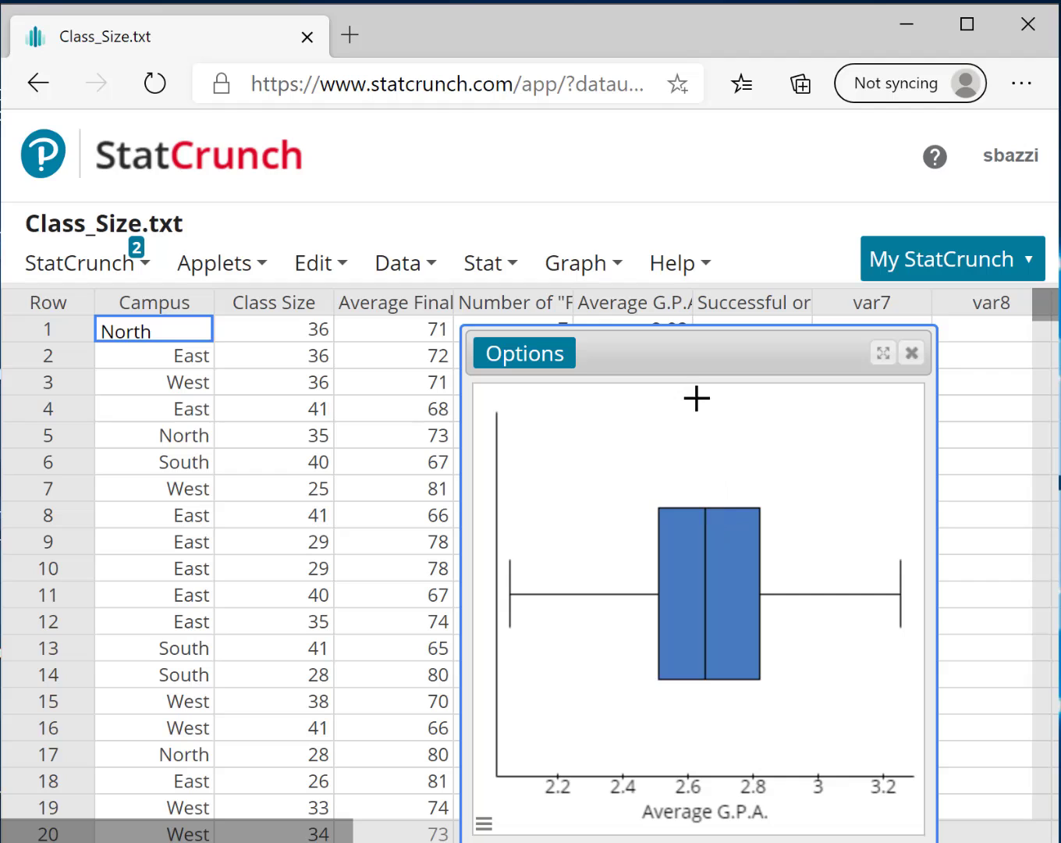
Examine the whiskers of the Average G.P.A. boxplot in its repositioned window and close the plot
{"action": "left_click_drag", "start_coordinate": [687, 351], "coordinate": [550, 268]}
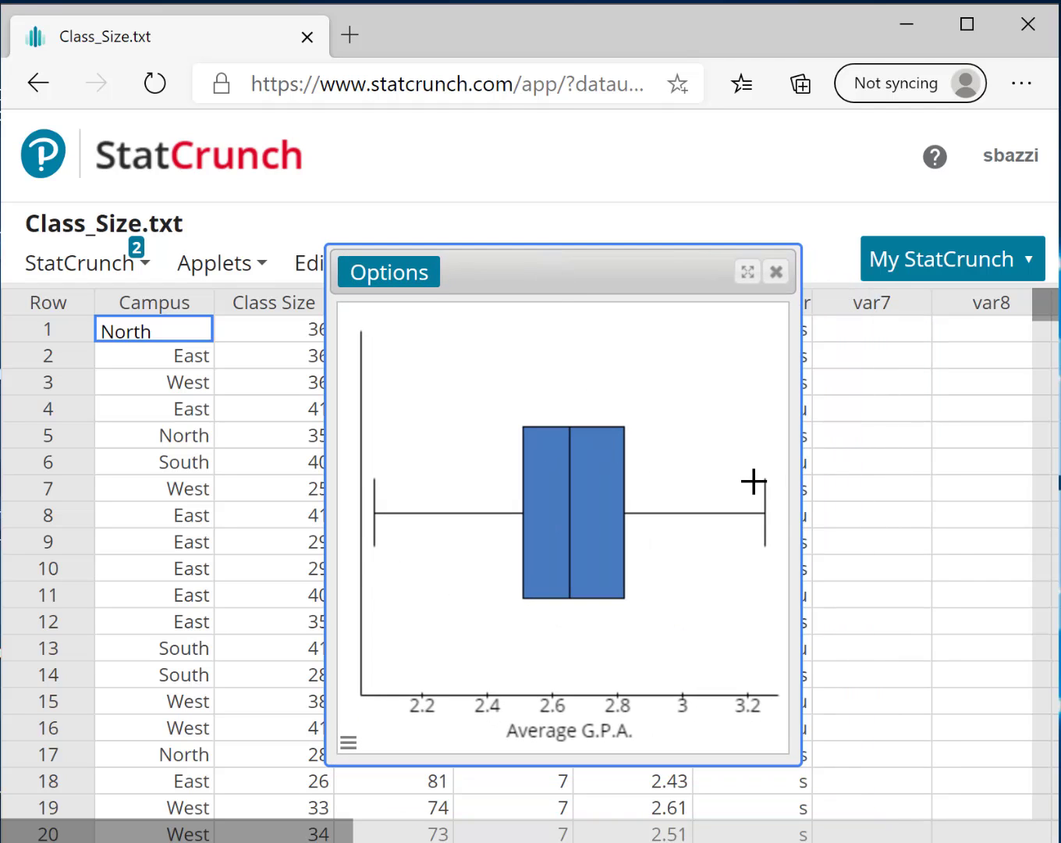
{"action": "mouse_move", "coordinate": [372, 513]}
{"action": "left_click", "coordinate": [776, 273]}
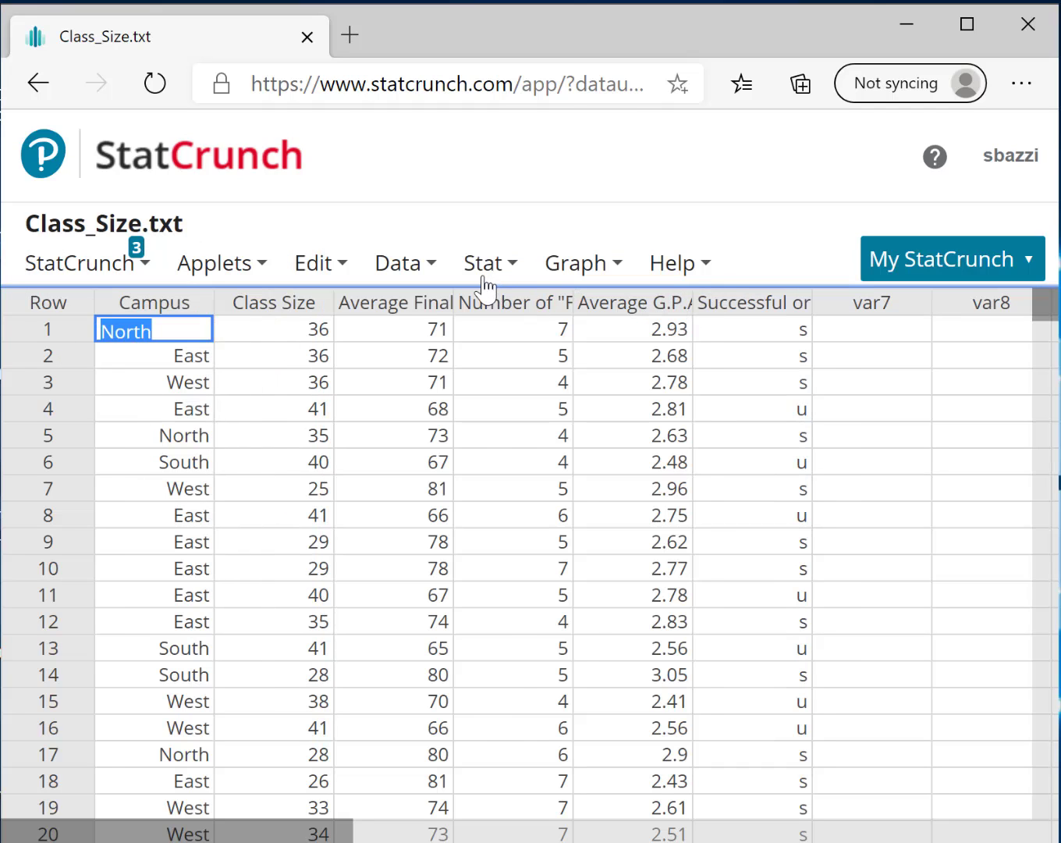
Compute a simple linear regression with Average Final Grade as the X variable and Average G.P.A. as the Y variable, keeping the default options
{"action": "left_click", "coordinate": [482, 268]}
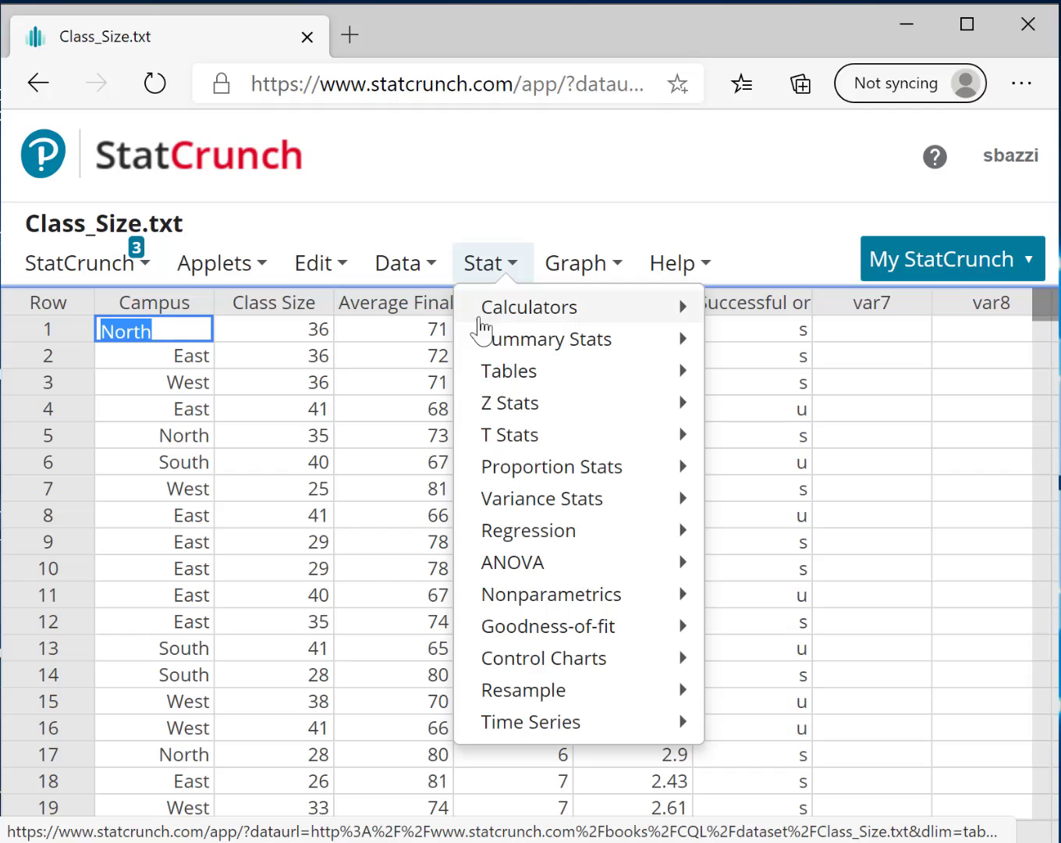
{"action": "mouse_move", "coordinate": [506, 493]}
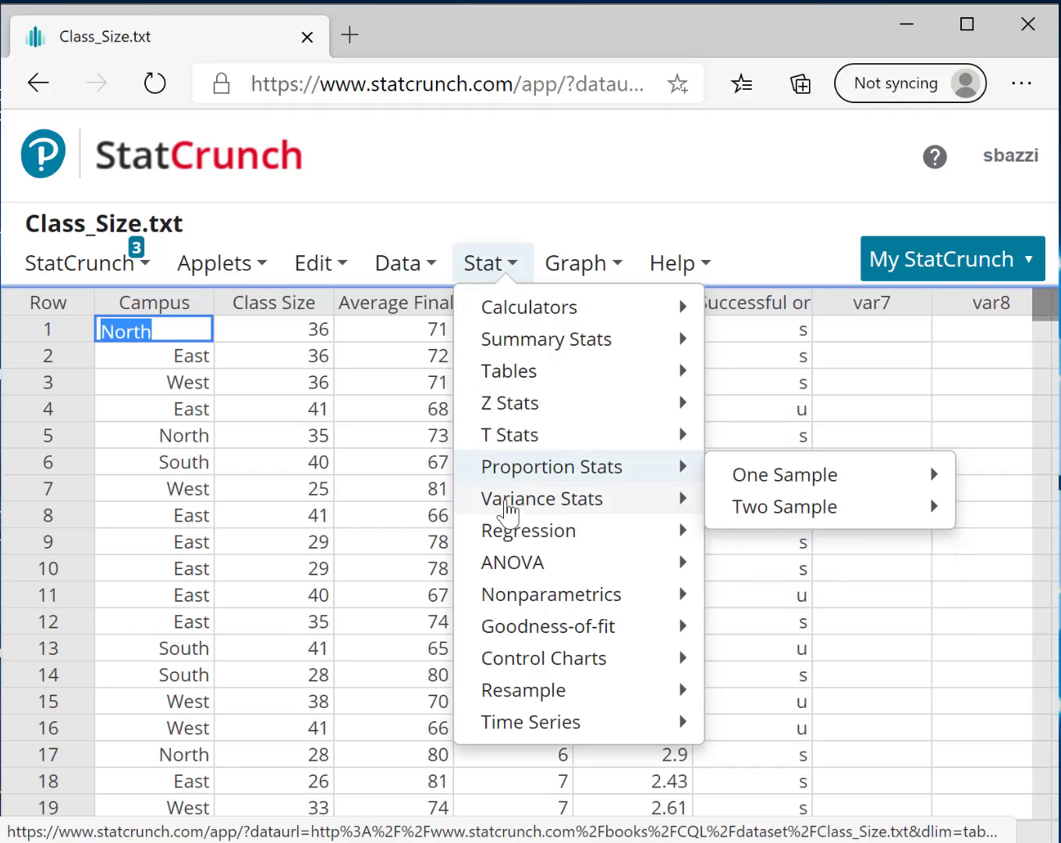
{"action": "mouse_move", "coordinate": [524, 534]}
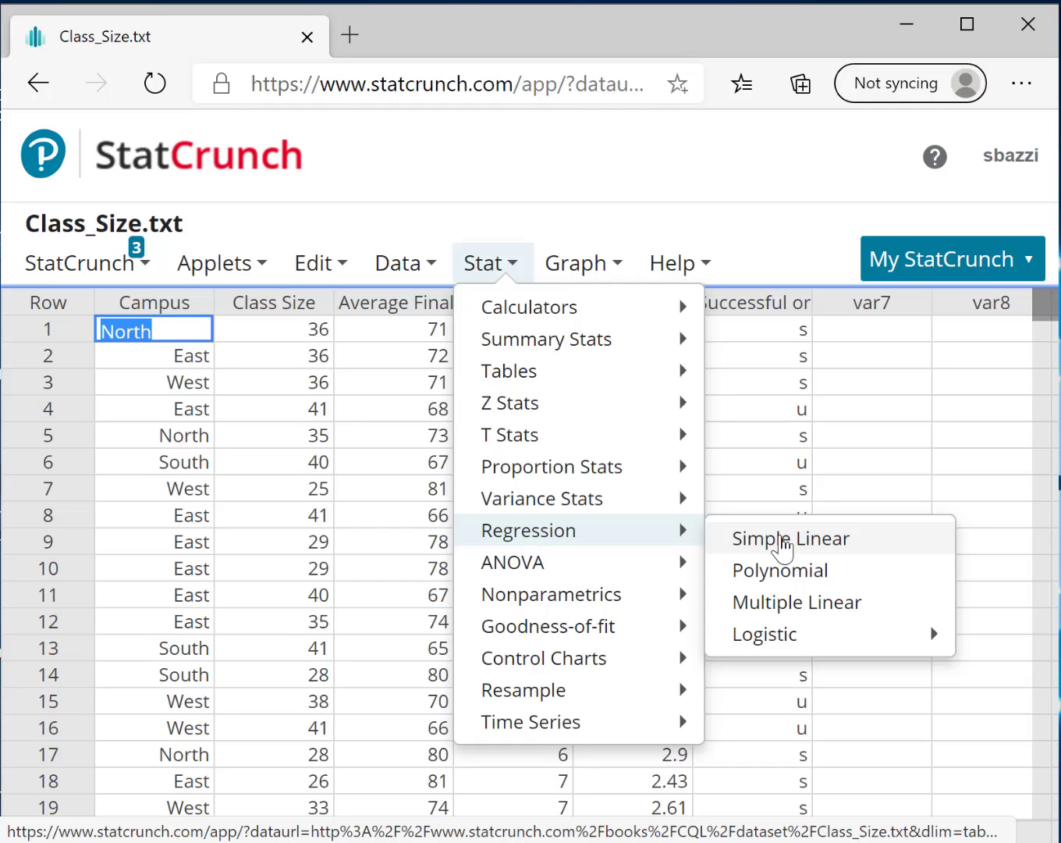
{"action": "left_click", "coordinate": [783, 548]}
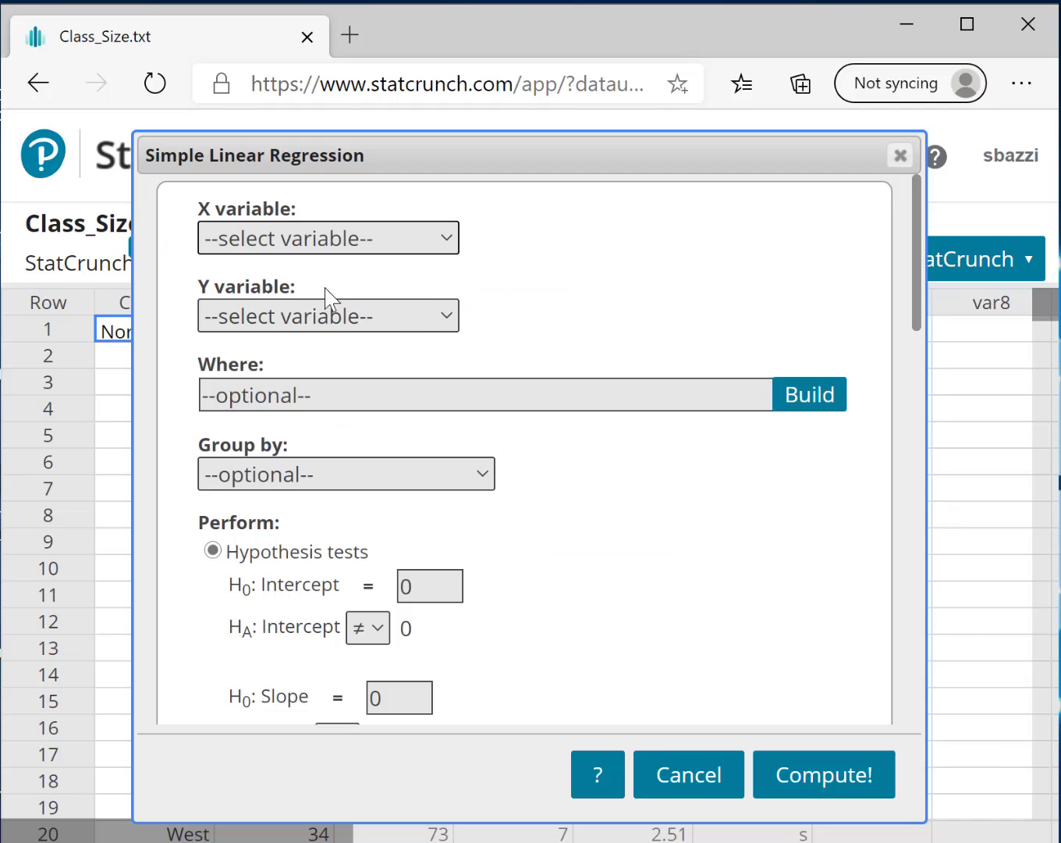
{"action": "left_click", "coordinate": [283, 243]}
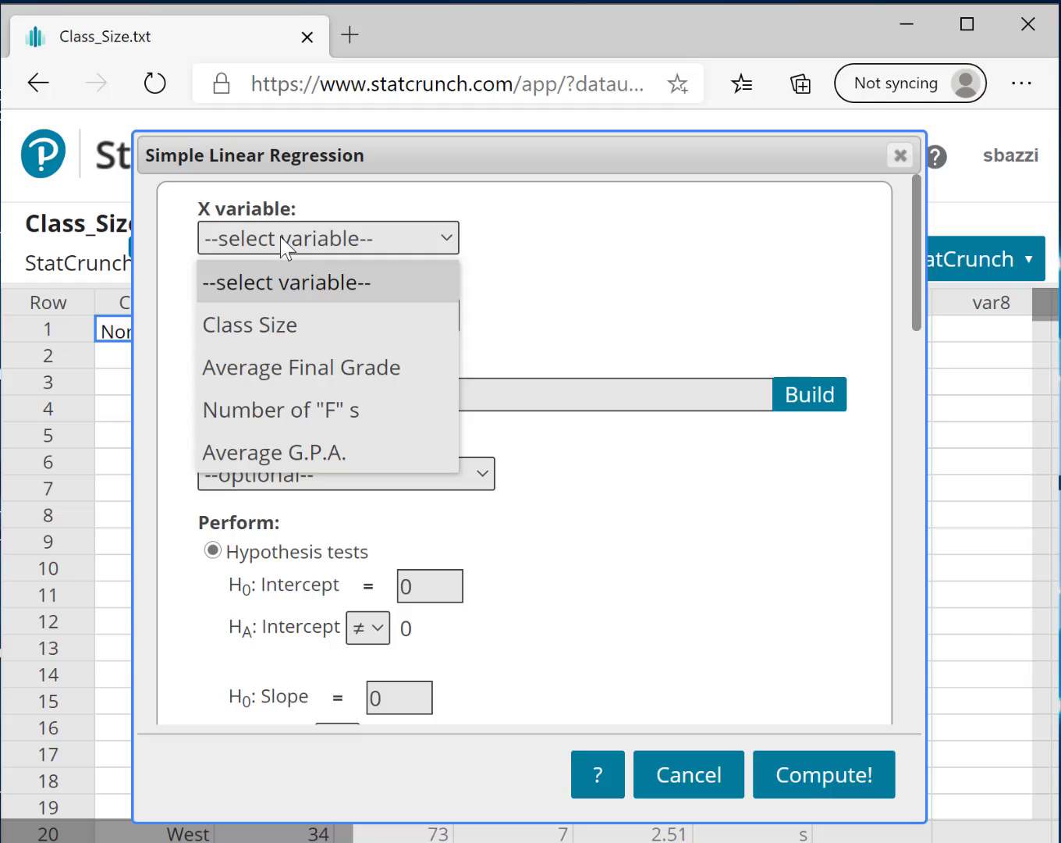
{"action": "left_click", "coordinate": [278, 368]}
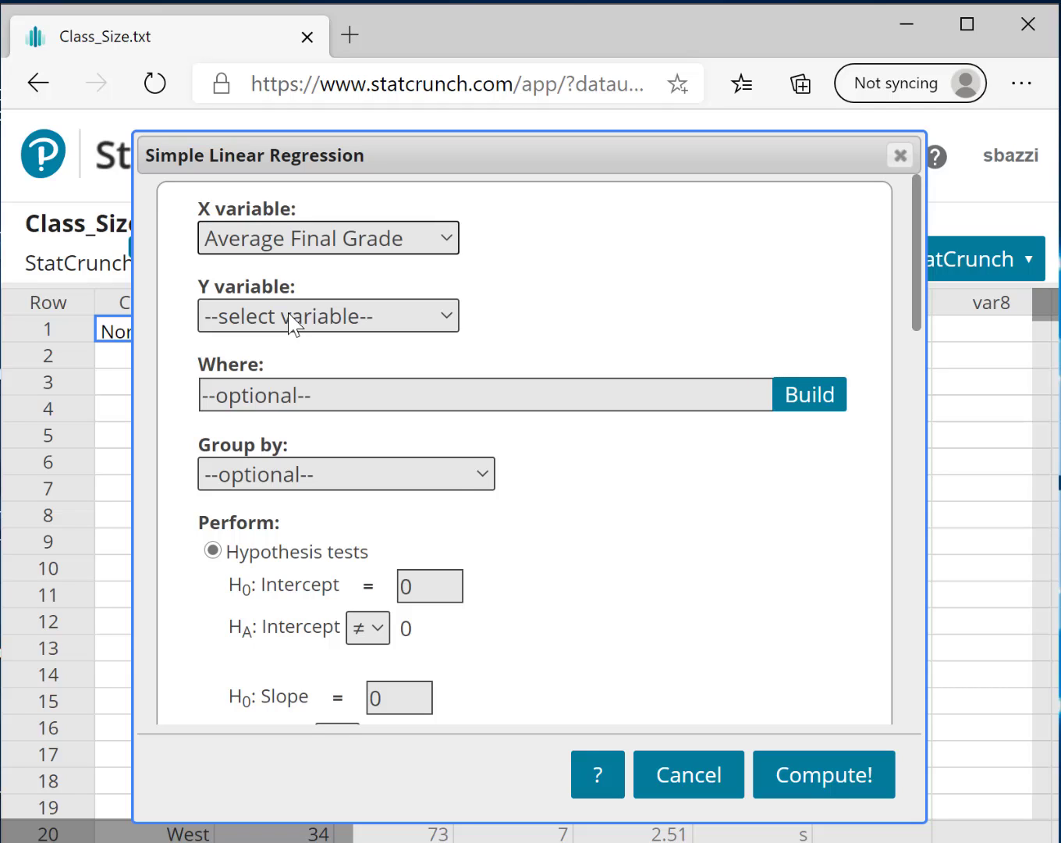
{"action": "left_click", "coordinate": [293, 322]}
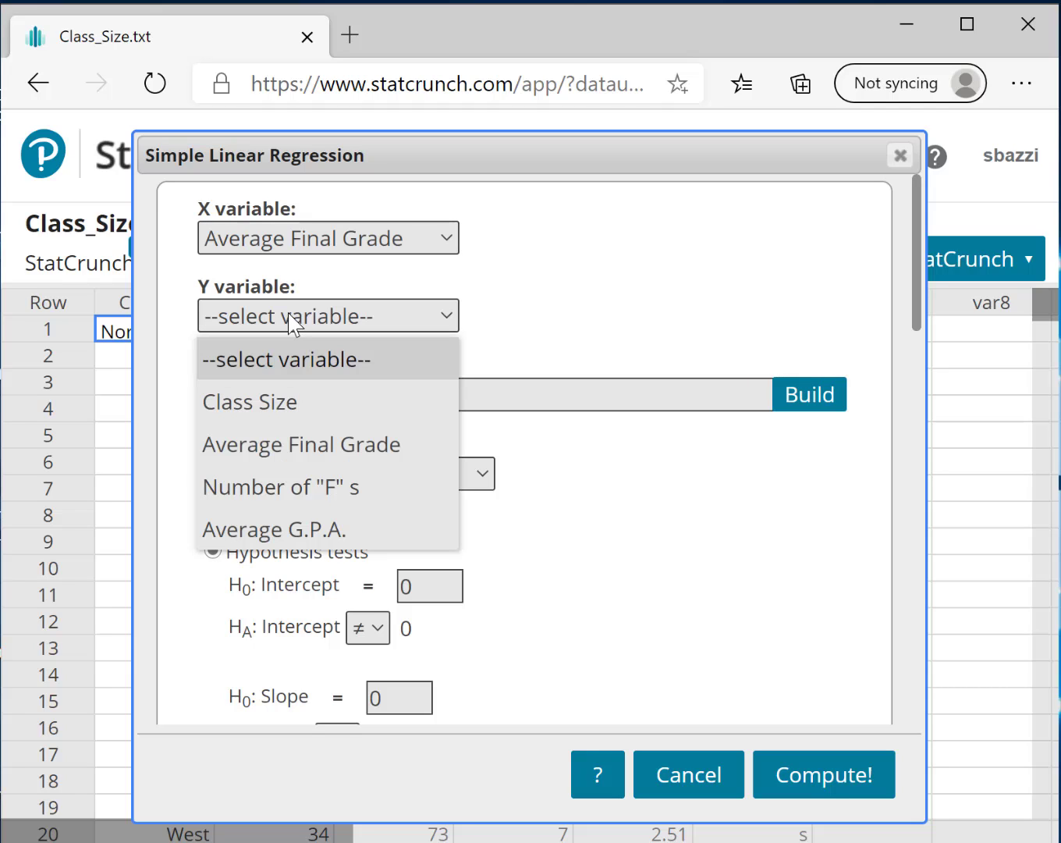
{"action": "left_click", "coordinate": [279, 530]}
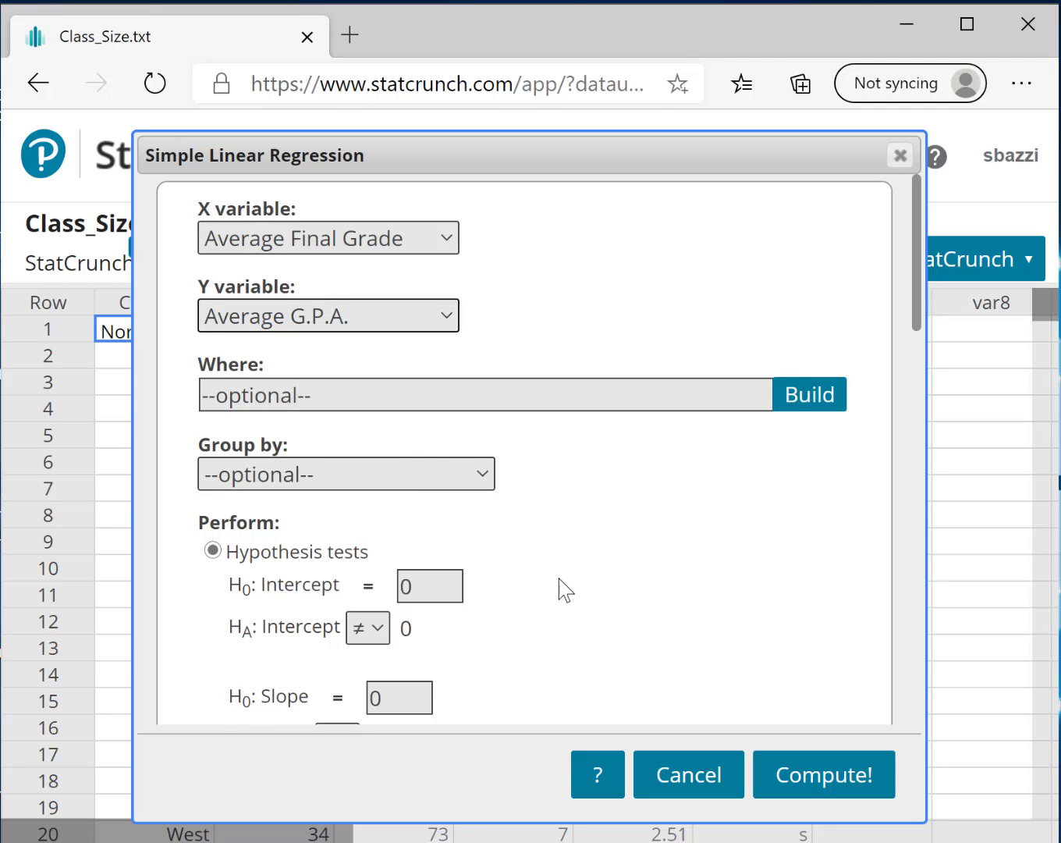
{"action": "scroll", "coordinate": [565, 570], "scroll_direction": "down", "scroll_amount": 4}
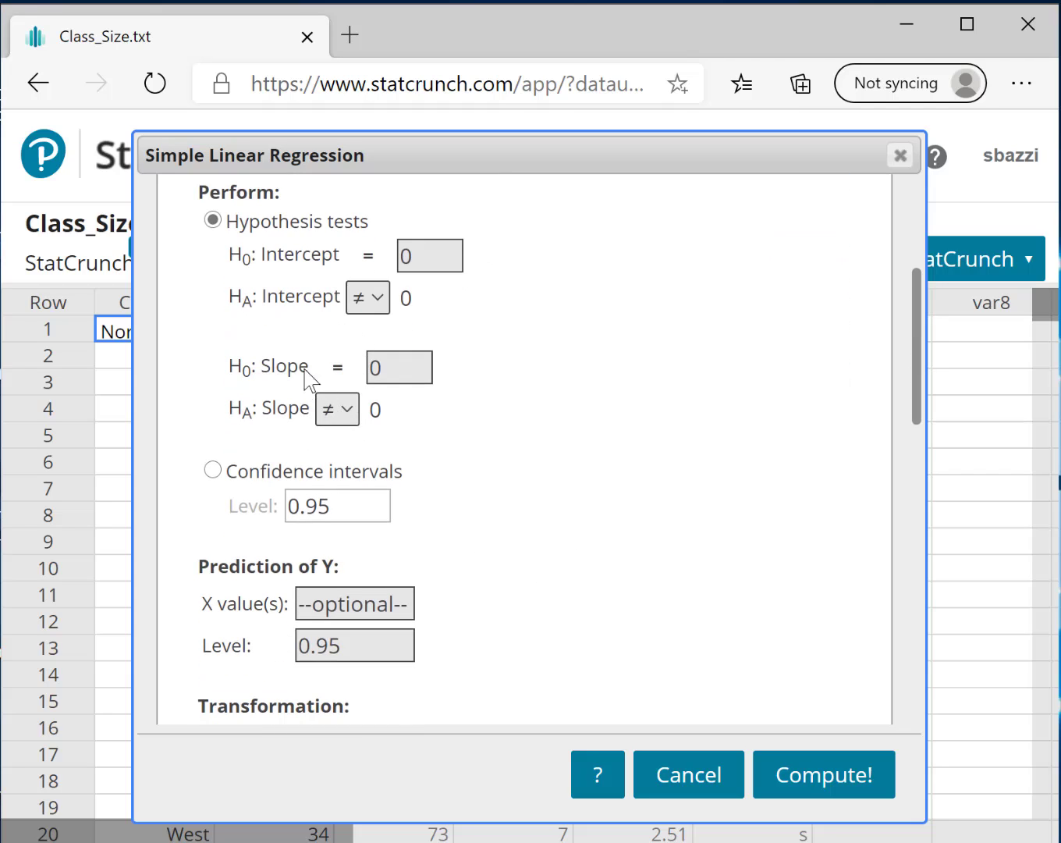
{"action": "scroll", "coordinate": [371, 494], "scroll_direction": "down", "scroll_amount": 7}
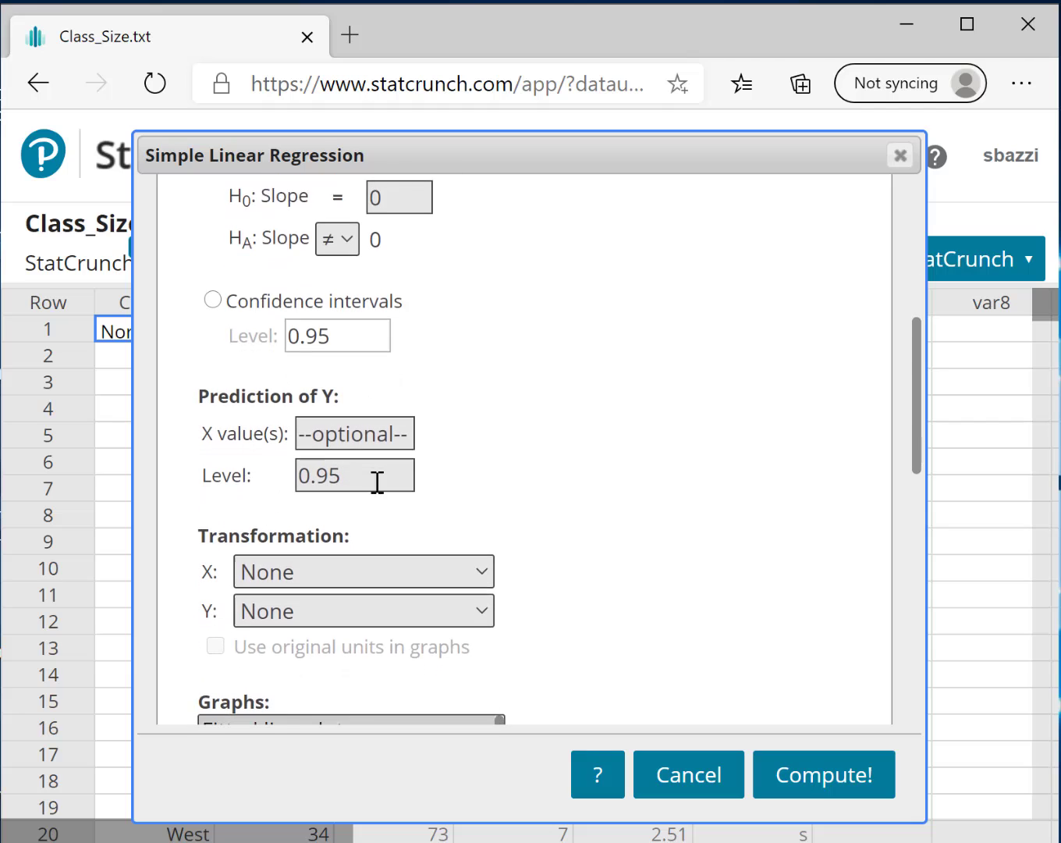
{"action": "scroll", "coordinate": [394, 495], "scroll_direction": "down", "scroll_amount": 6}
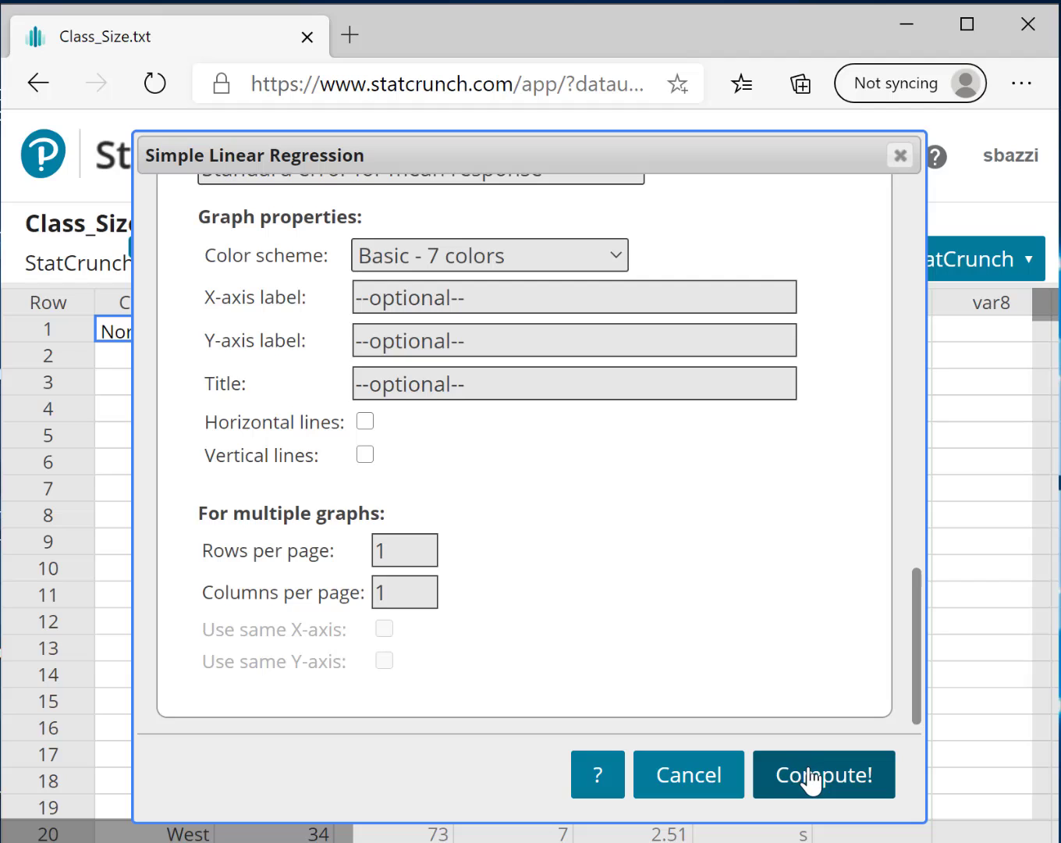
{"action": "left_click", "coordinate": [812, 777]}
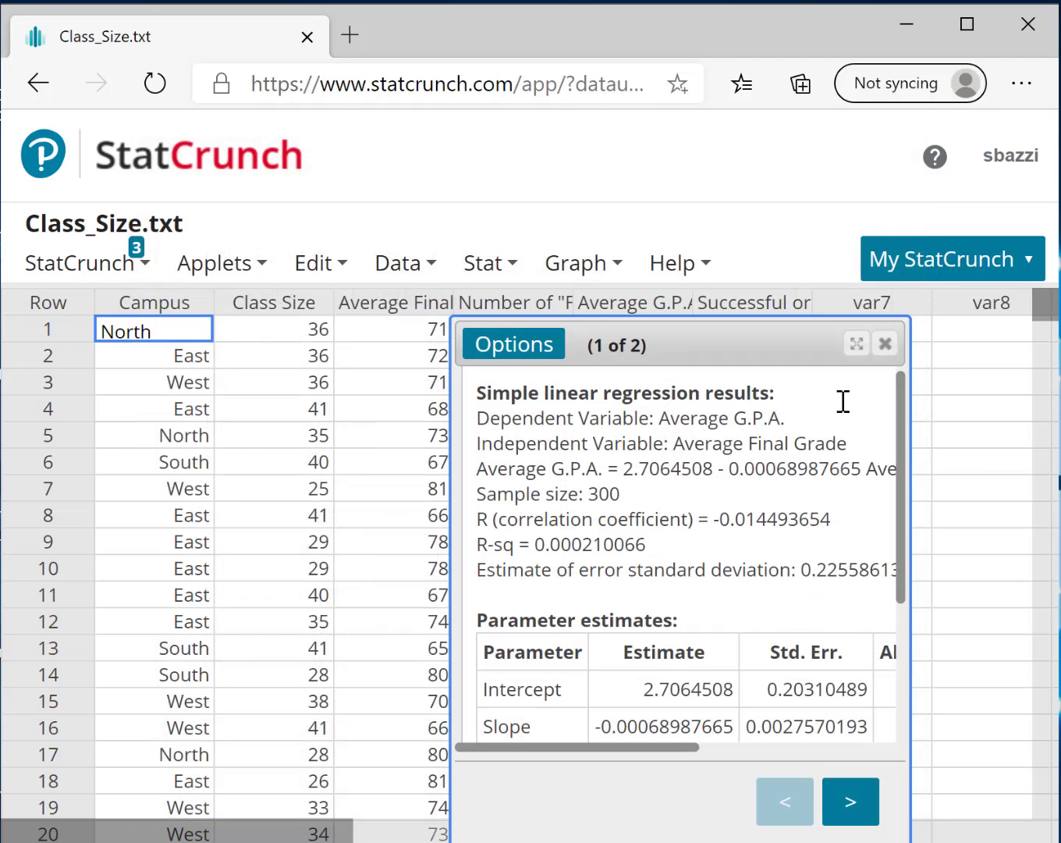
Widen the regression results window on both sides and examine the regression equation, correlation coefficient and parameter estimates
{"action": "left_click_drag", "start_coordinate": [914, 505], "coordinate": [1031, 517]}
{"action": "left_click_drag", "start_coordinate": [452, 500], "coordinate": [64, 417]}
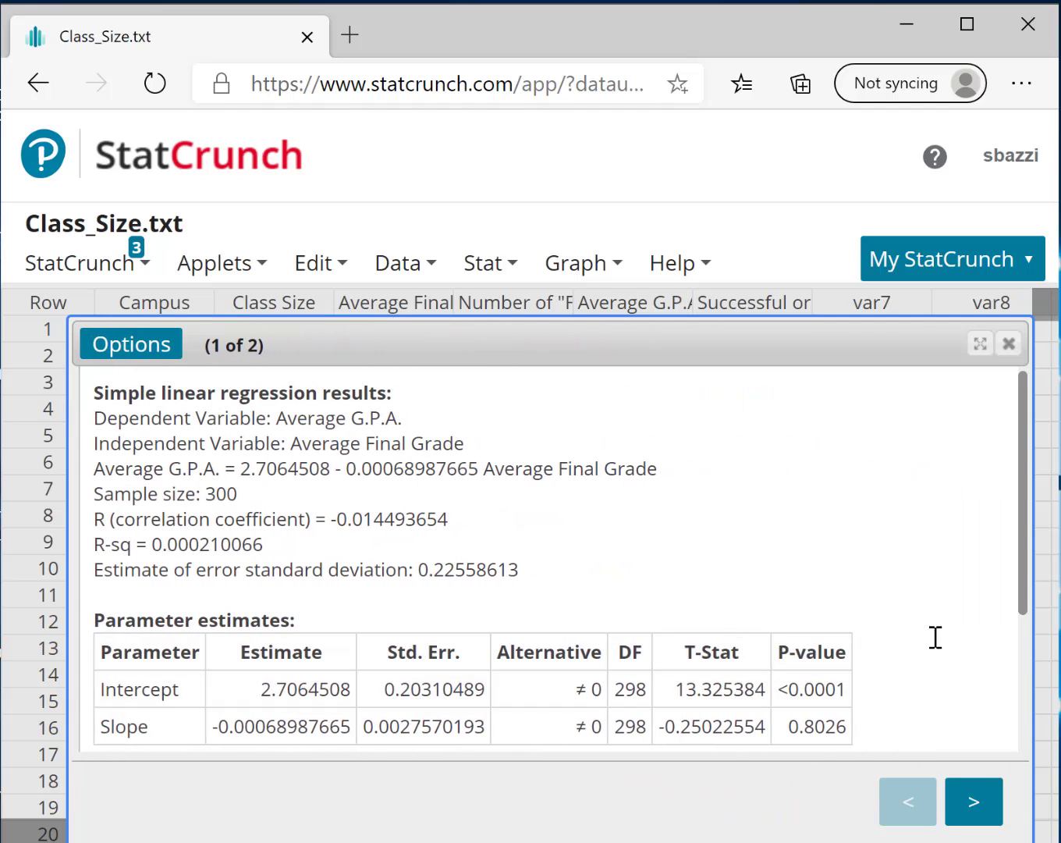
{"action": "left_click_drag", "start_coordinate": [1026, 621], "coordinate": [1006, 763]}
Show the fitted line plot on the second results page and open a copyable image of it
{"action": "left_click", "coordinate": [985, 813]}
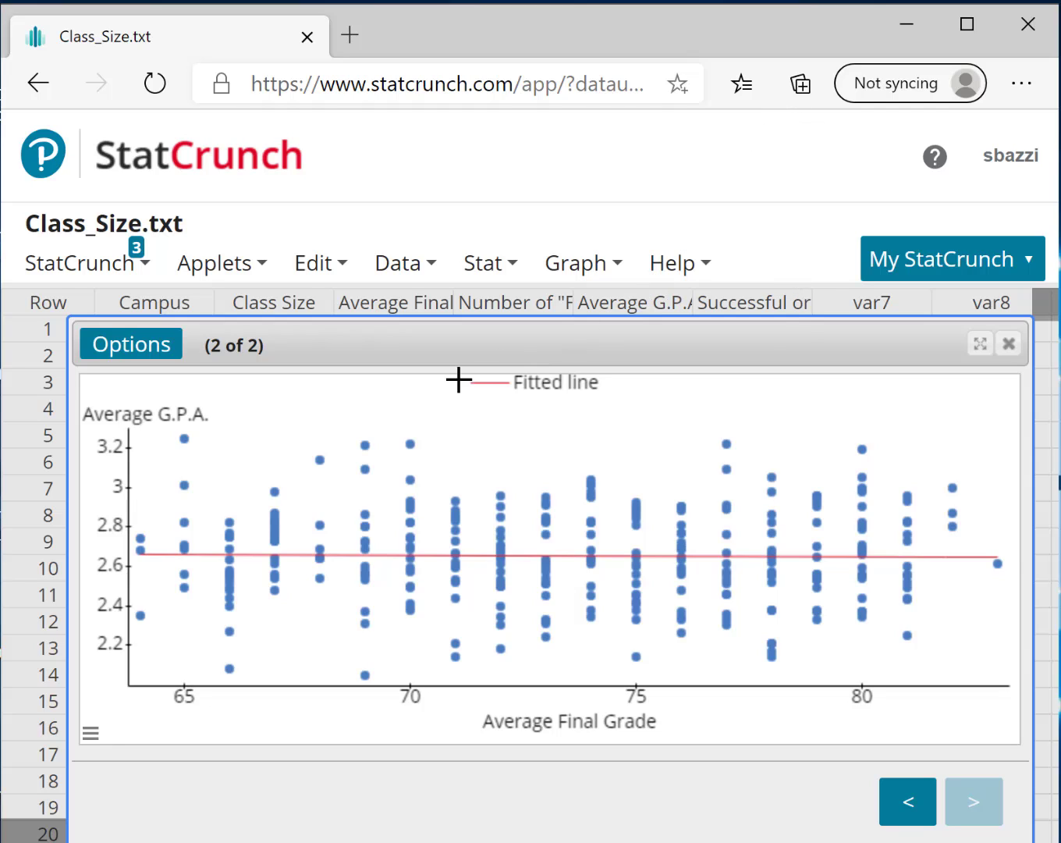
{"action": "left_click", "coordinate": [135, 346]}
{"action": "left_click", "coordinate": [144, 449]}
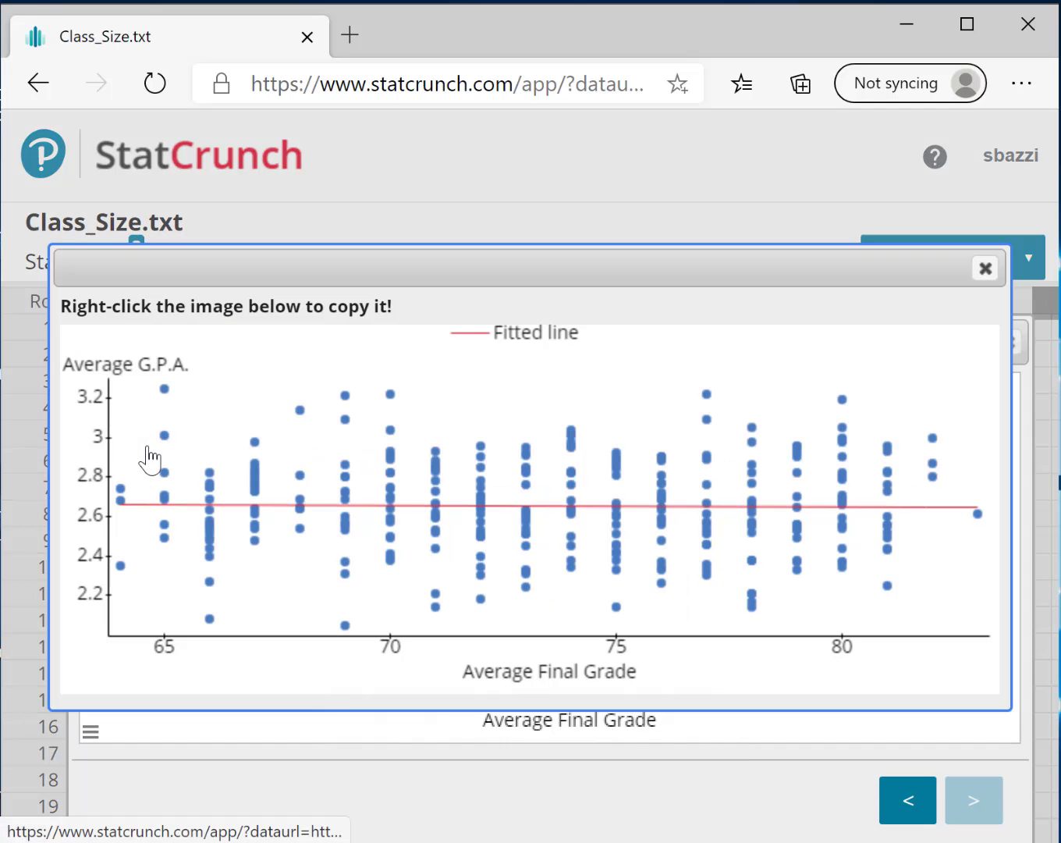